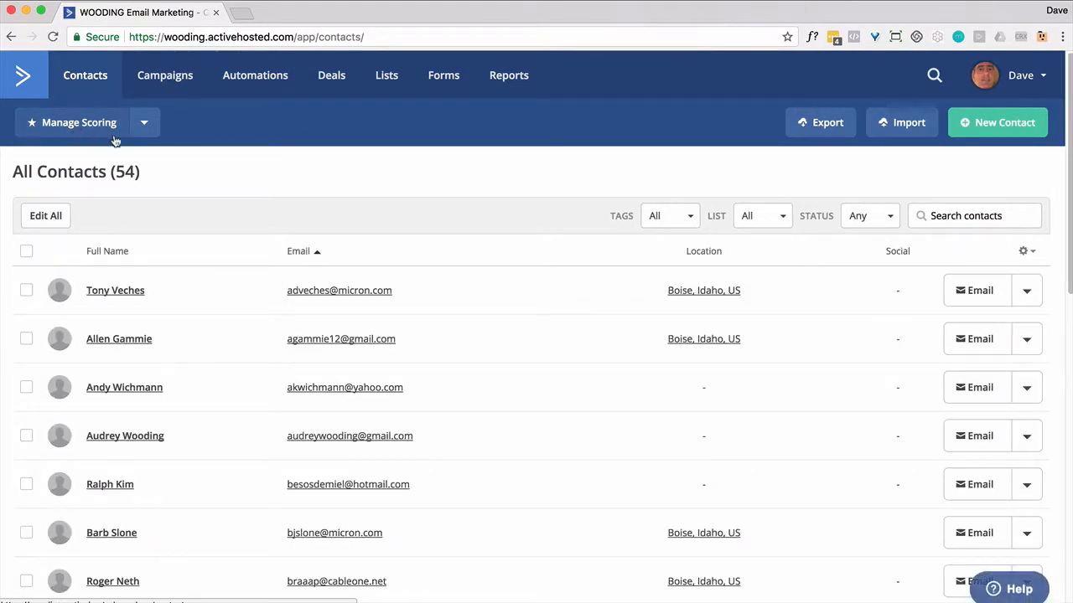
# Add the tags "REPORTING - Inactive - 30 days", "REPORTING - Inactive - 60 days" and "REPORTING - Inactive - 90 days" in the contact tag manager
pyautogui.click(144, 123)
pyautogui.click(74, 163)
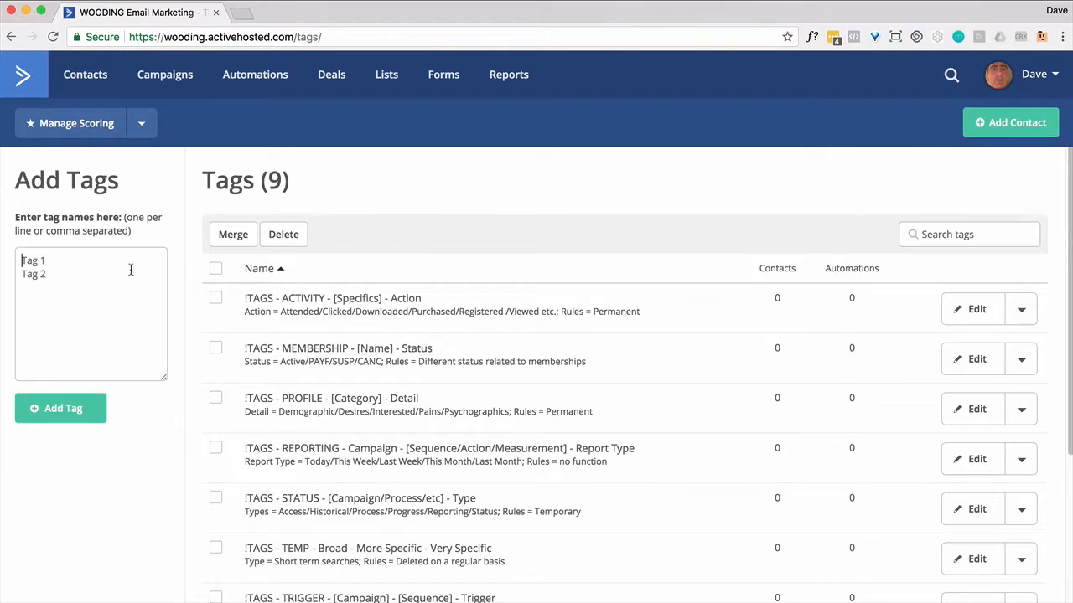
pyautogui.write('REPORTING - Inactive - 30 days')
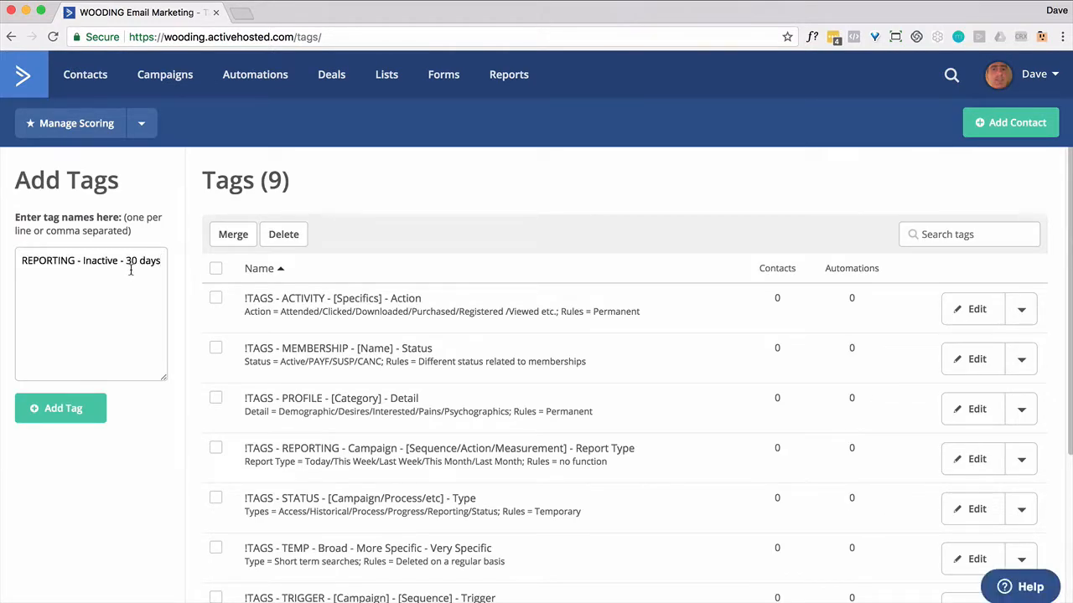
pyautogui.write('REPORTING - Inactive - 30 days')
pyautogui.write('REPORTING - Inactive - 30 days')
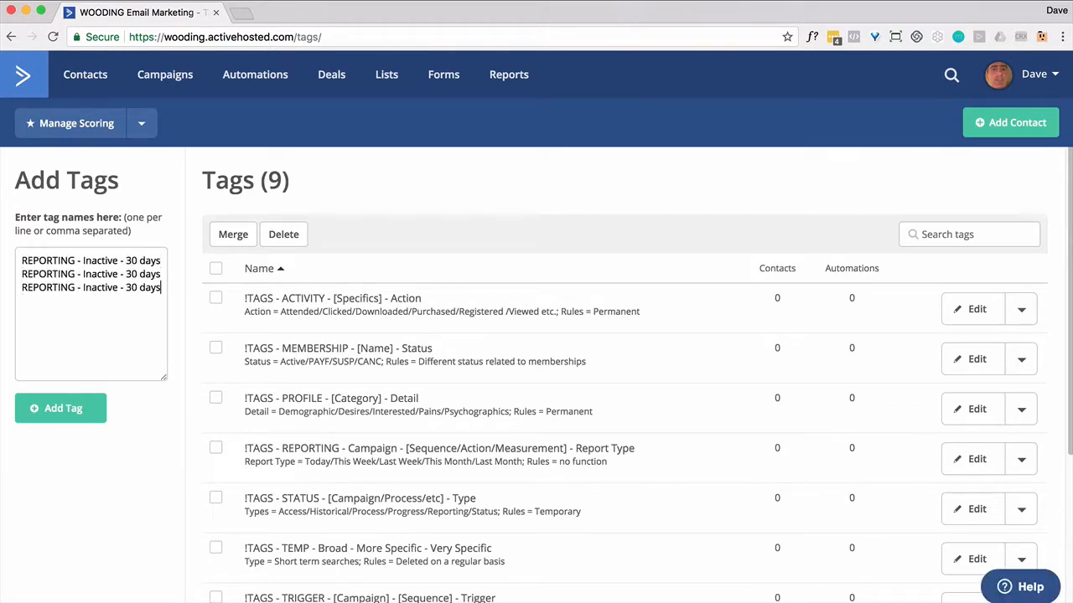
pyautogui.press('BackSpace')
pyautogui.write('9')
pyautogui.press('BackSpace')
pyautogui.write('6')
pyautogui.click(67, 409)
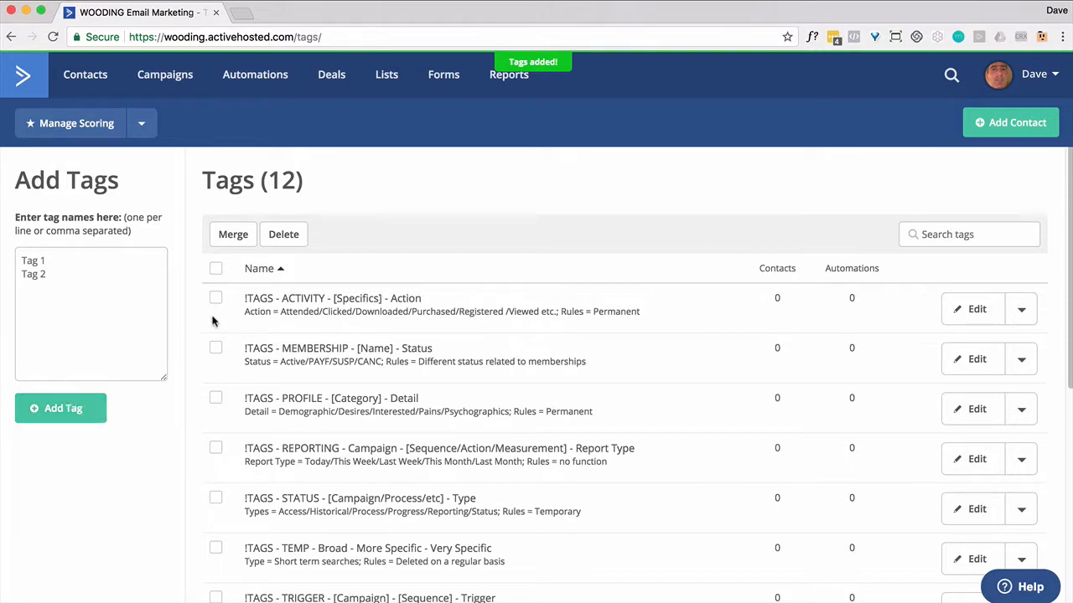
pyautogui.scroll(-5, 277, 333)
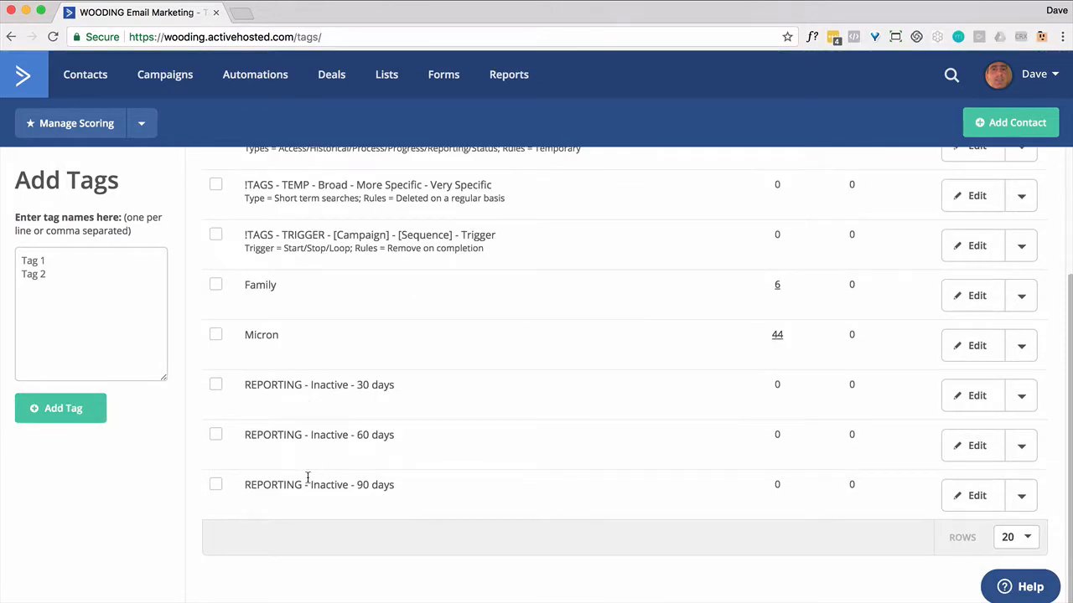
# Create a new automation from scratch without a start trigger
pyautogui.click(255, 82)
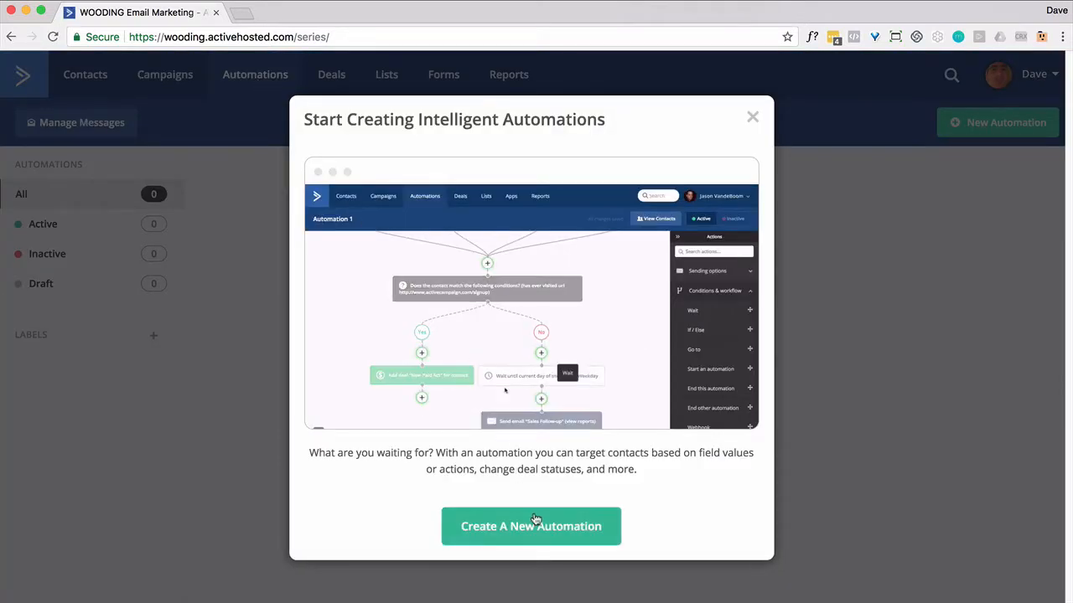
pyautogui.click(535, 521)
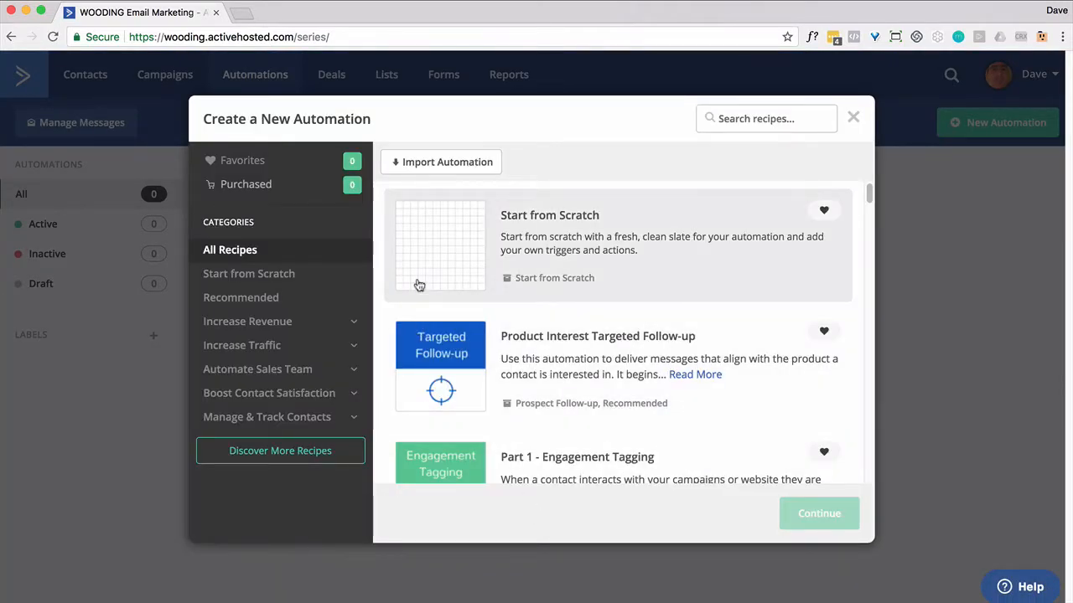
pyautogui.click(417, 276)
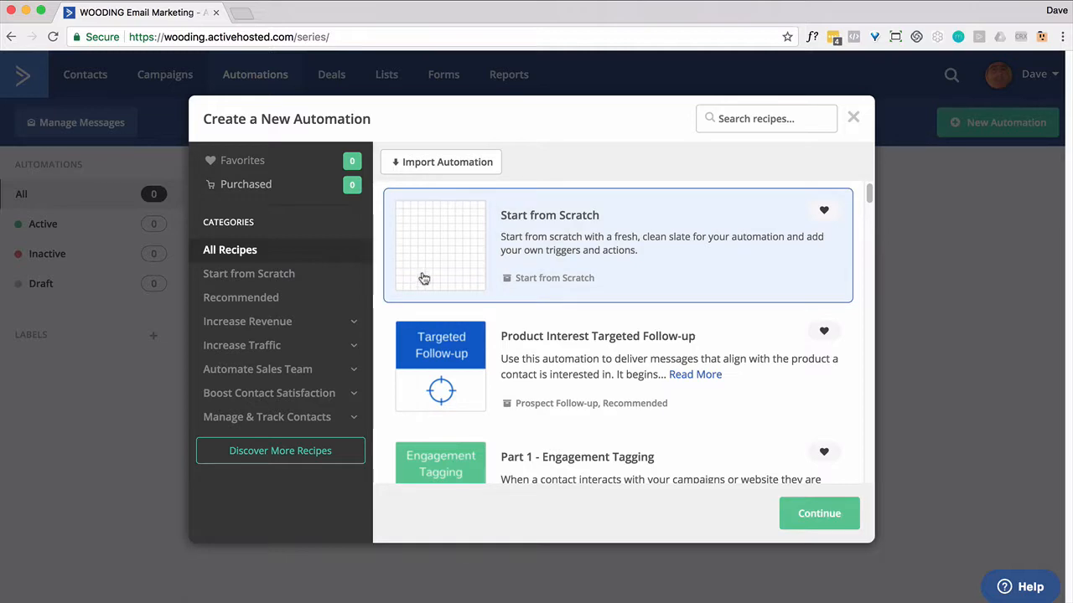
pyautogui.click(791, 516)
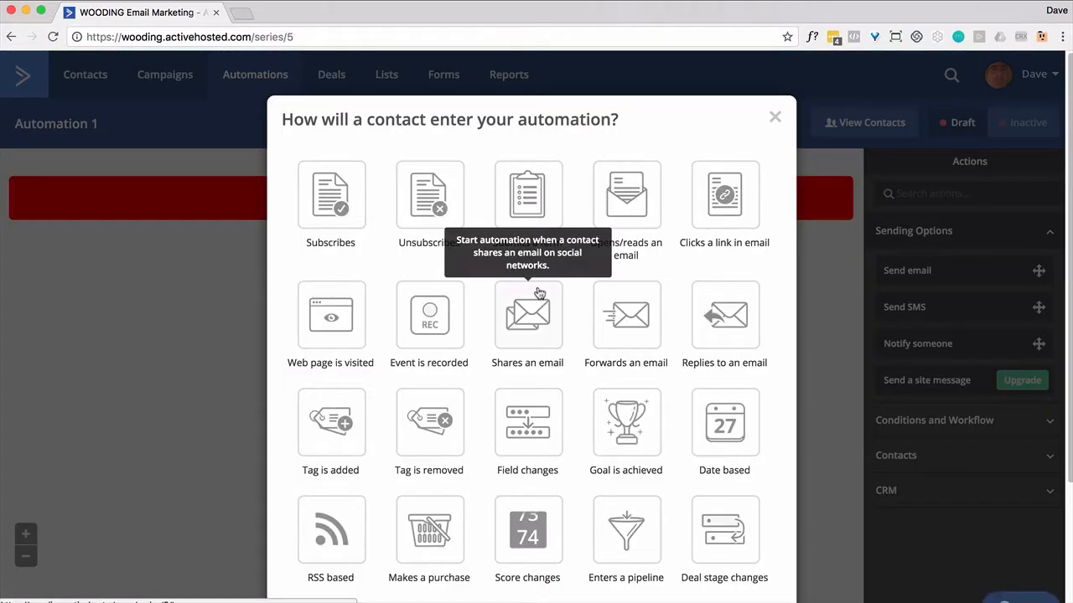
pyautogui.scroll(-4, 503, 402)
pyautogui.click(419, 575)
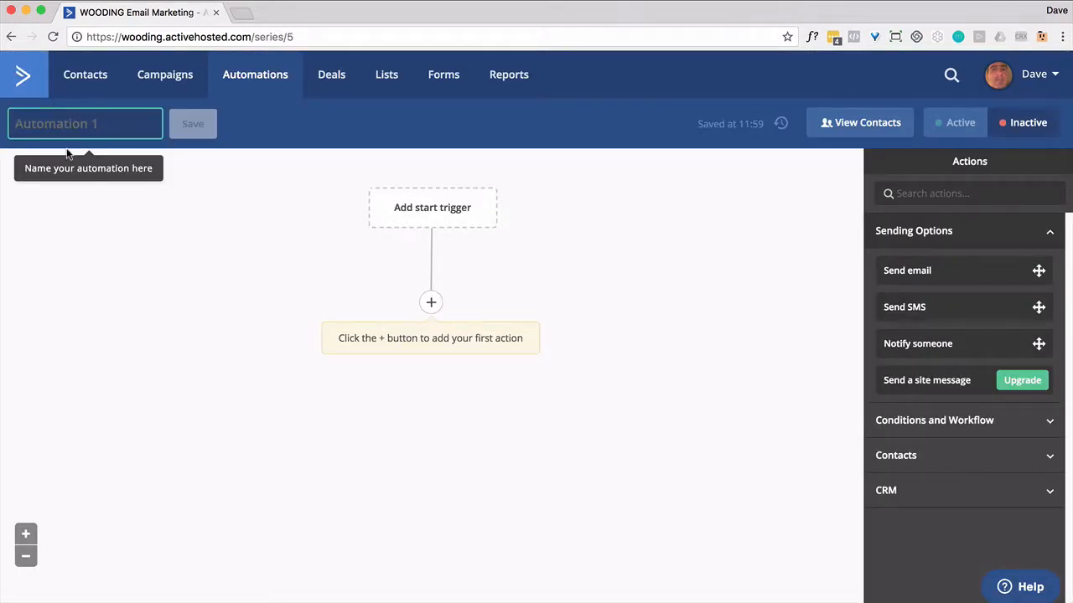
# Name the automation "Inactive" and set its status to Active
pyautogui.write('Inactive')
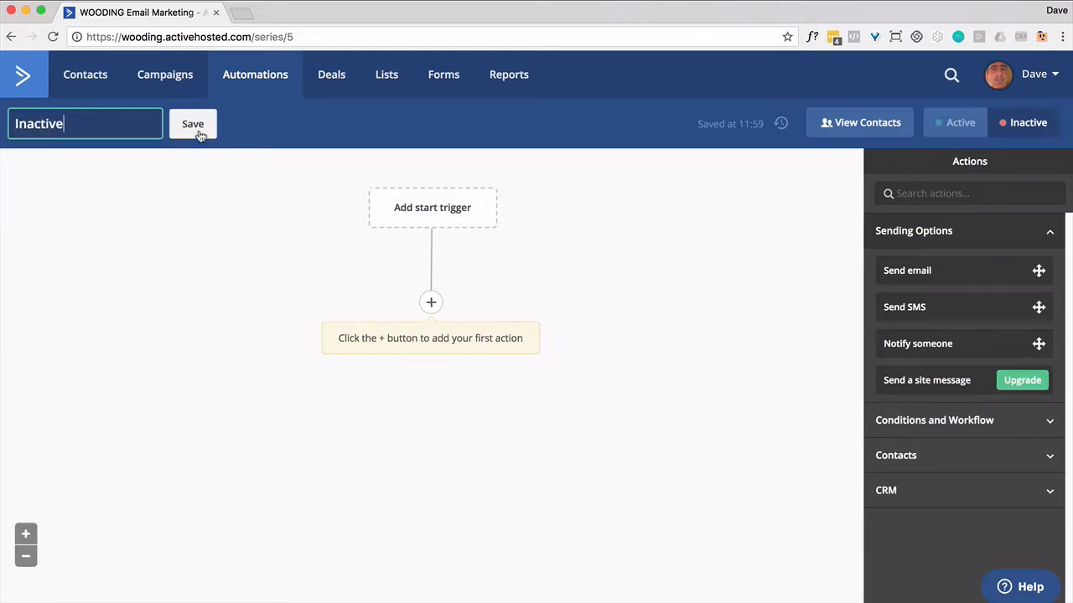
pyautogui.click(198, 131)
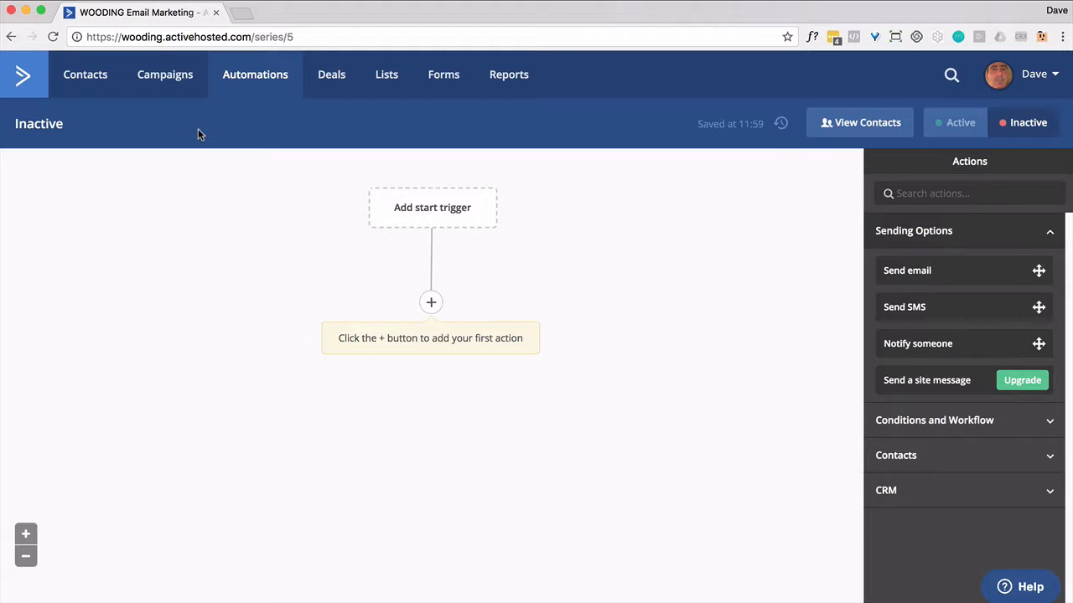
pyautogui.click(936, 133)
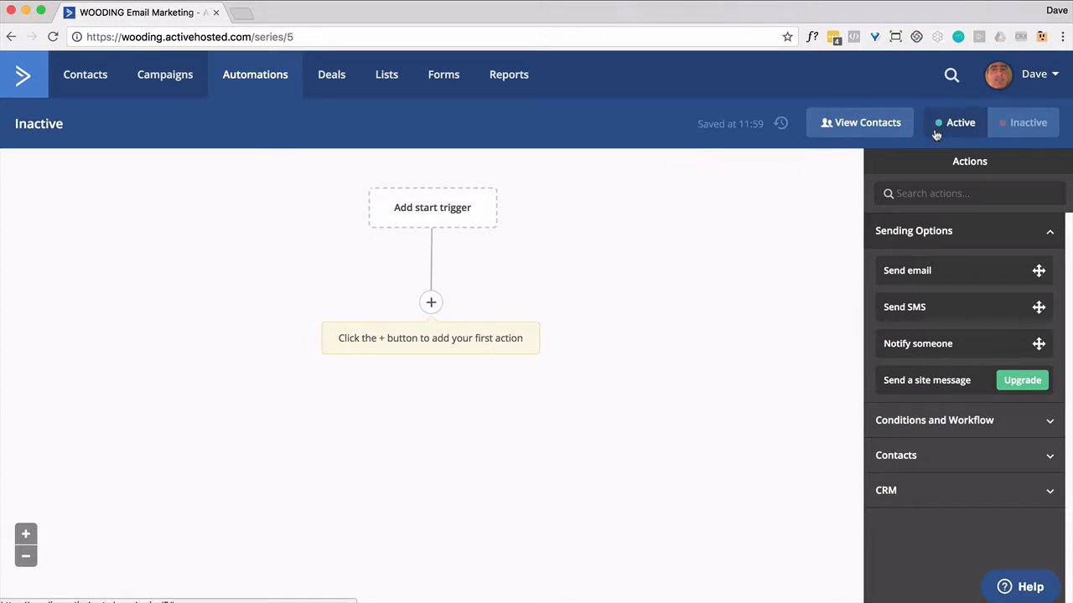
# Add a first action that removes the tag "REPORTING - Inactive - 30 days" from the contact
pyautogui.click(434, 302)
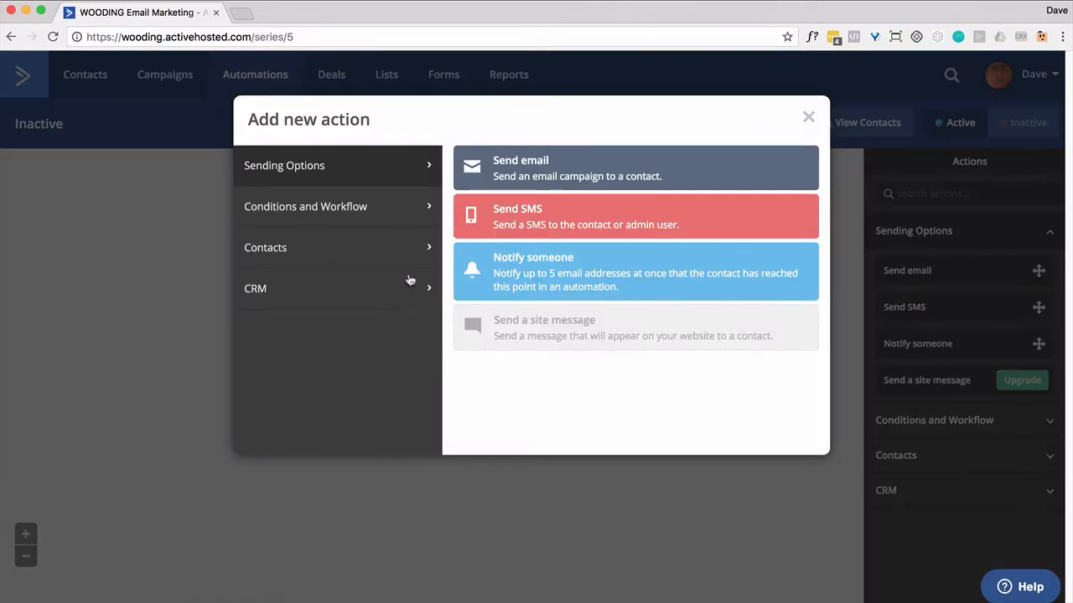
pyautogui.click(412, 248)
pyautogui.click(528, 359)
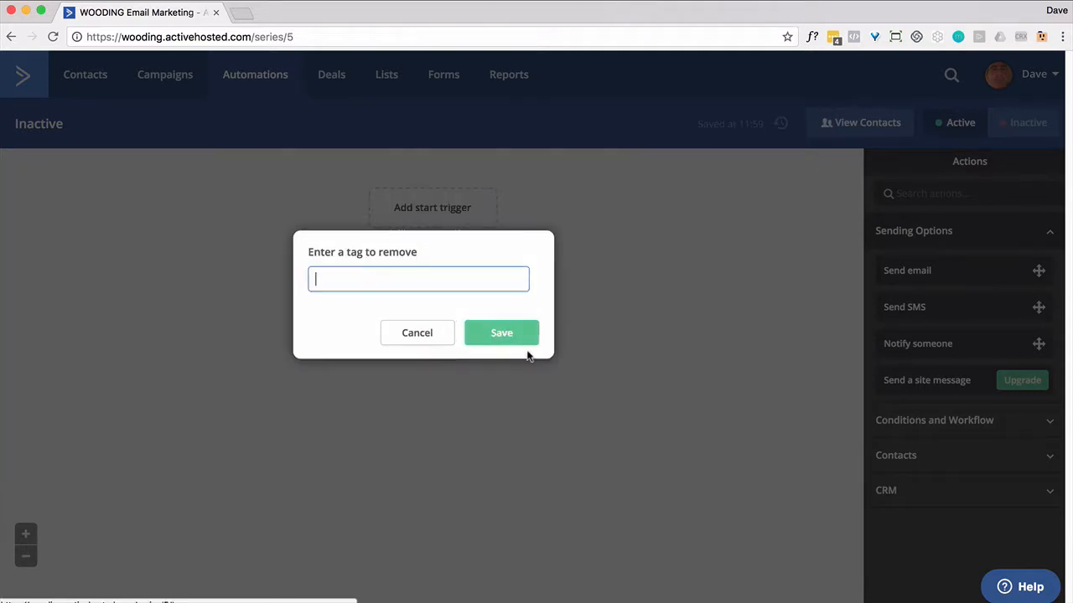
pyautogui.write('30')
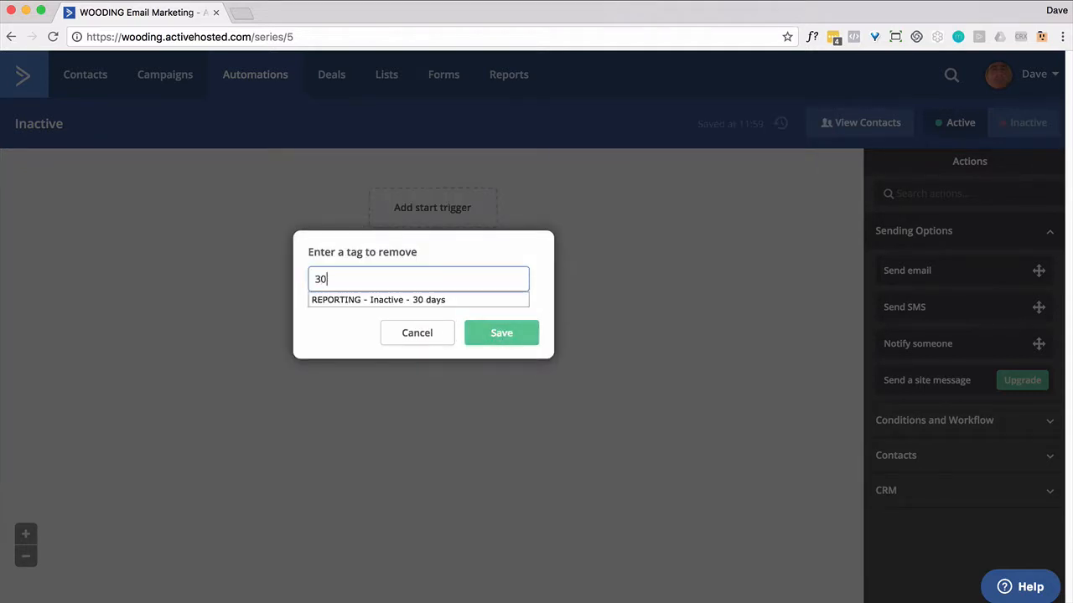
pyautogui.click(383, 302)
pyautogui.click(503, 335)
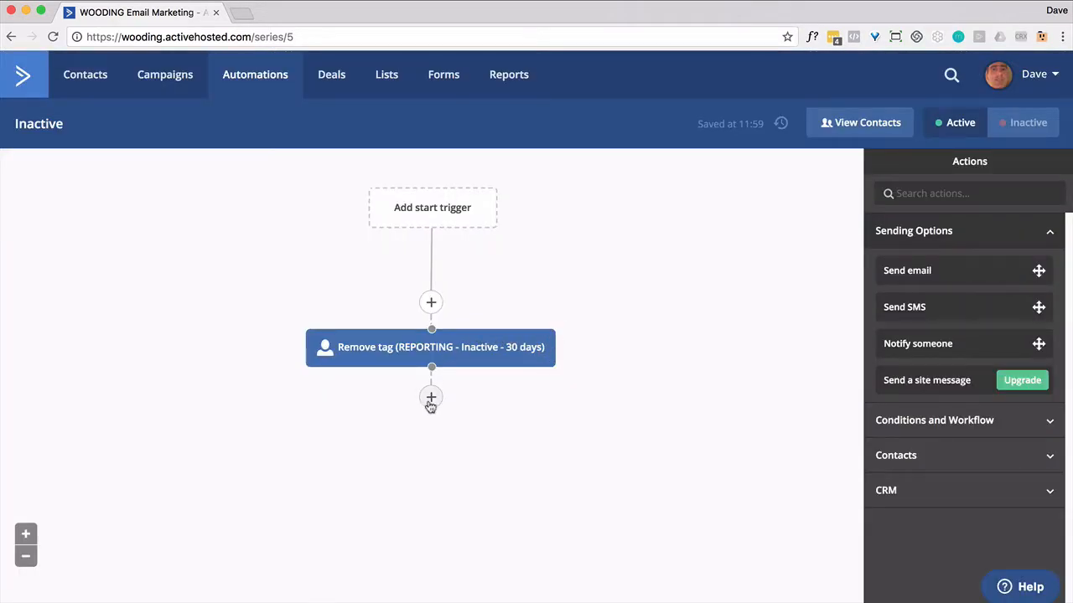
# Add a second action below that removes the tag "REPORTING - Inactive - 60 days"
pyautogui.click(430, 397)
pyautogui.click(483, 381)
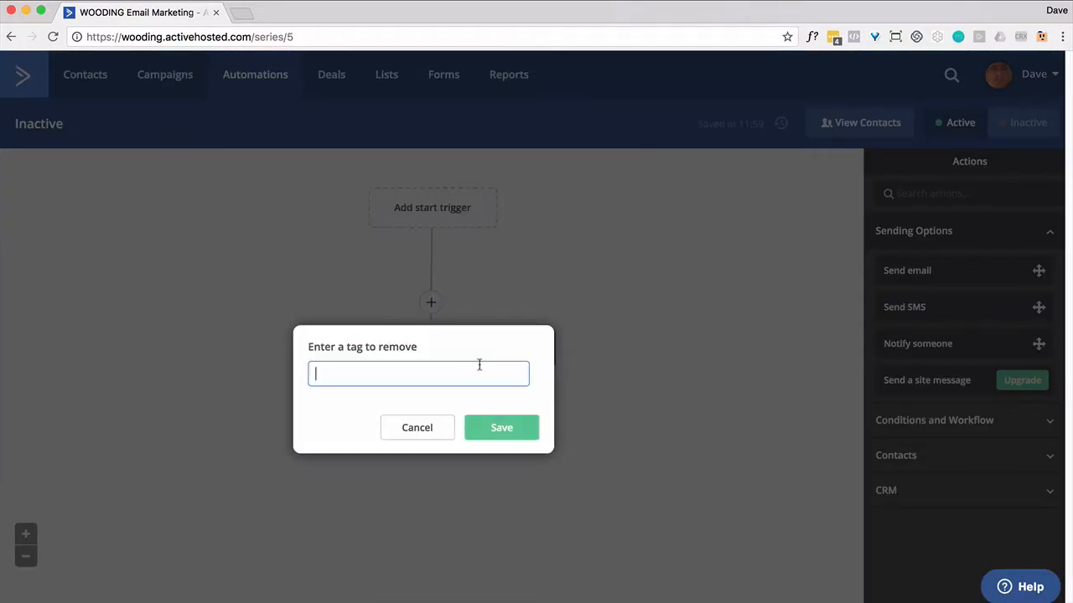
pyautogui.write('60')
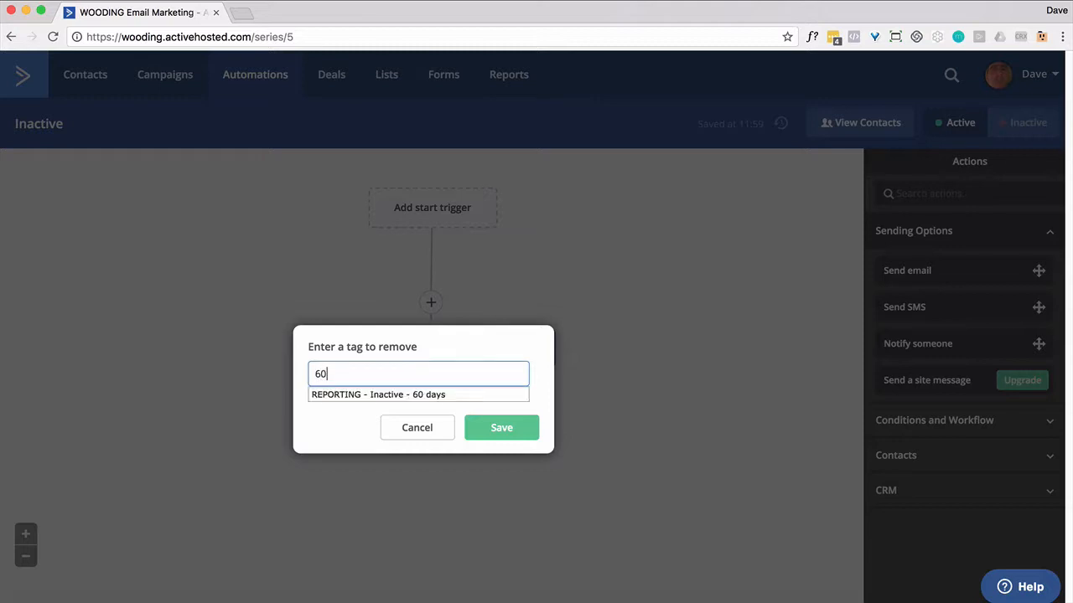
pyautogui.click(441, 396)
pyautogui.click(497, 427)
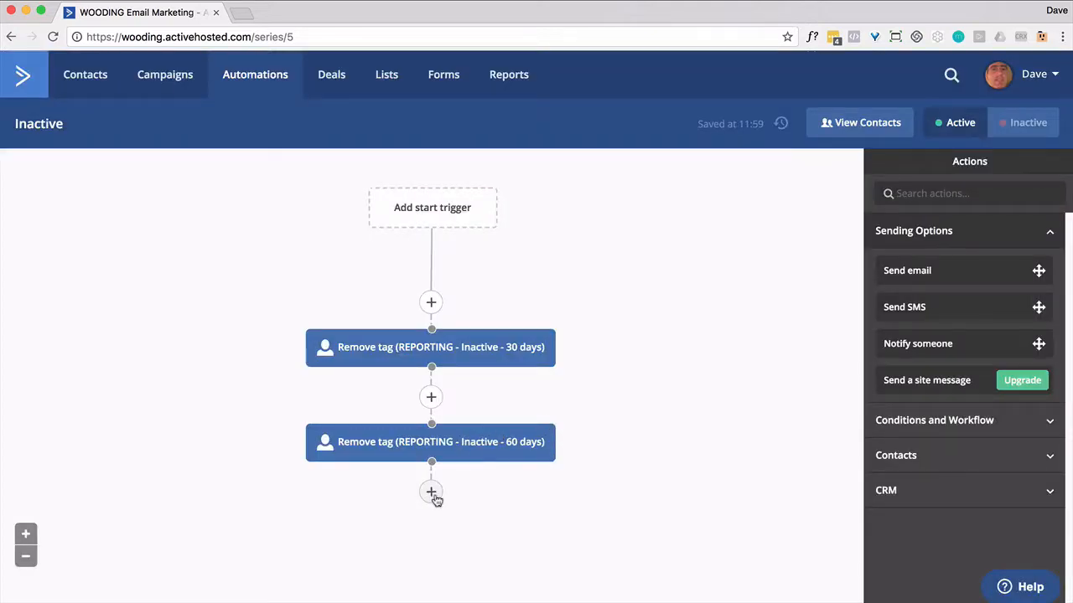
# Add a third action at the end that removes the tag "REPORTING - Inactive - 90 days"
pyautogui.click(432, 496)
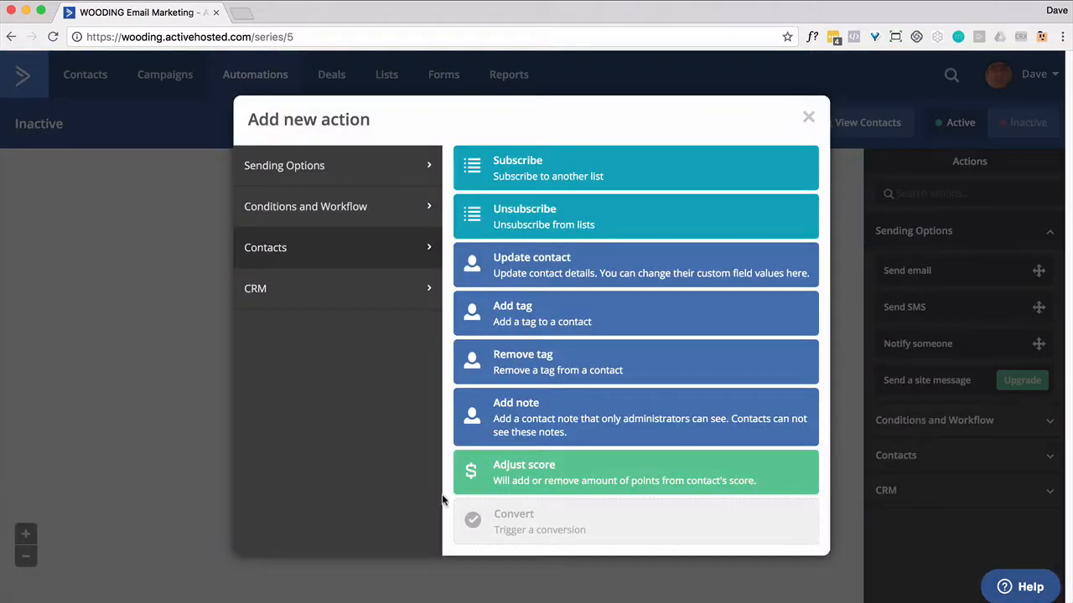
pyautogui.click(519, 368)
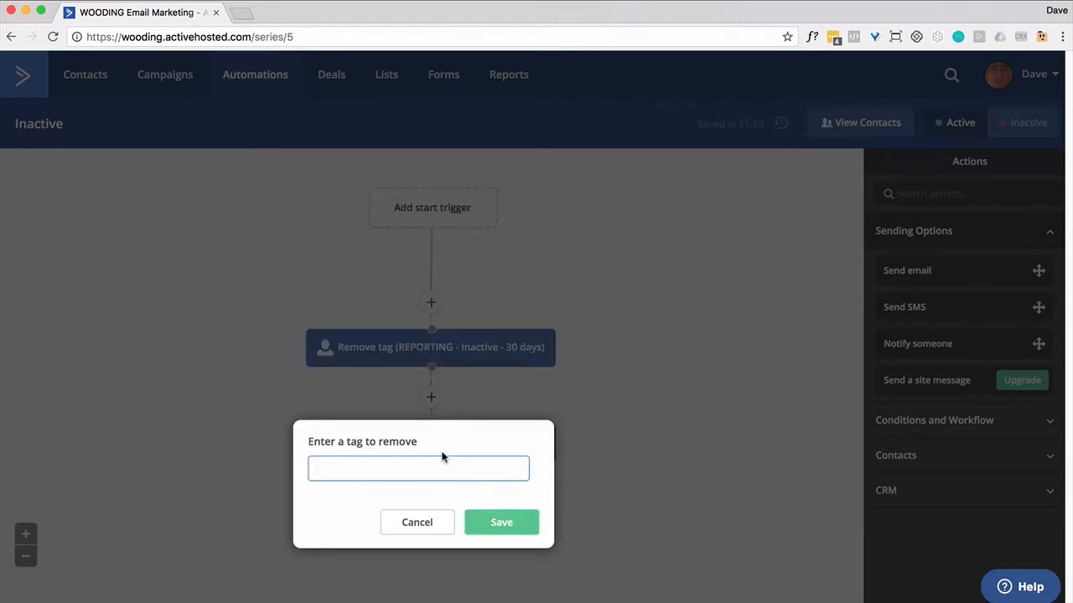
pyautogui.write('90')
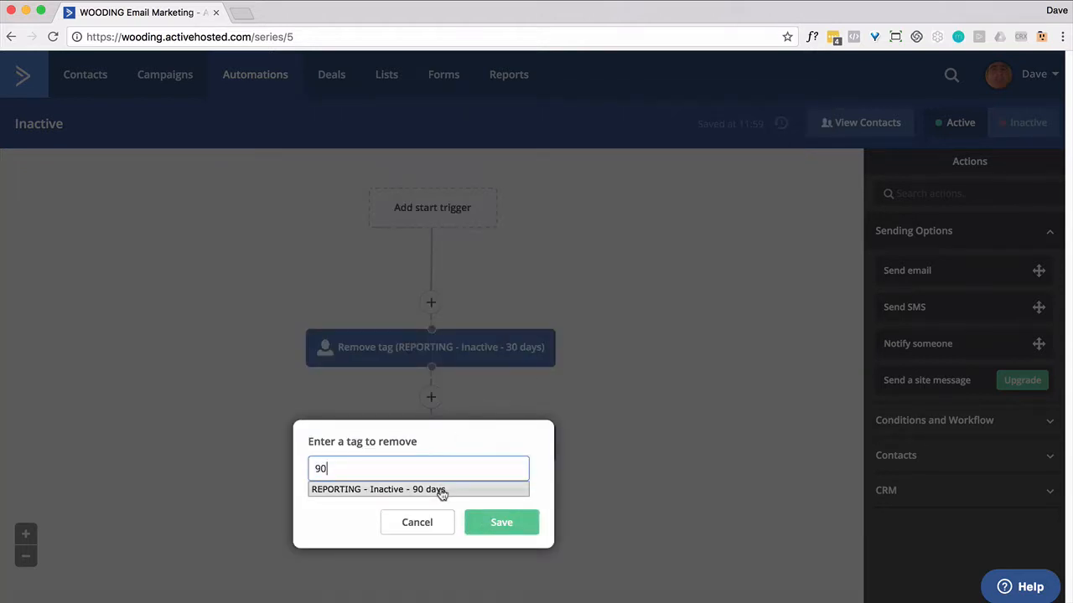
pyautogui.click(440, 494)
pyautogui.click(508, 523)
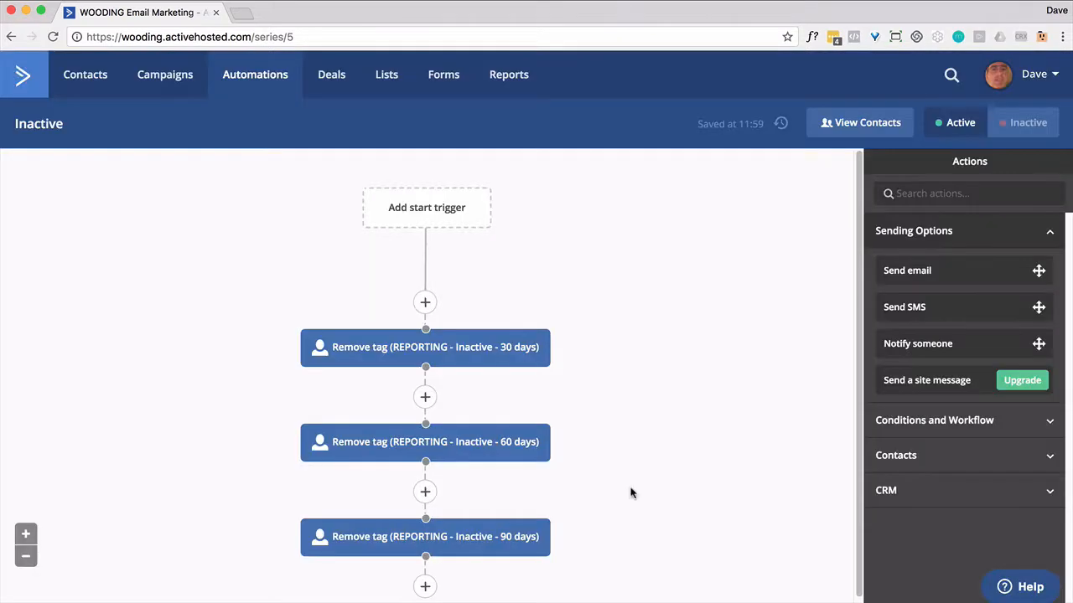
# Add a wait of 30 days after the three tag removals
pyautogui.scroll(-1, 632, 493)
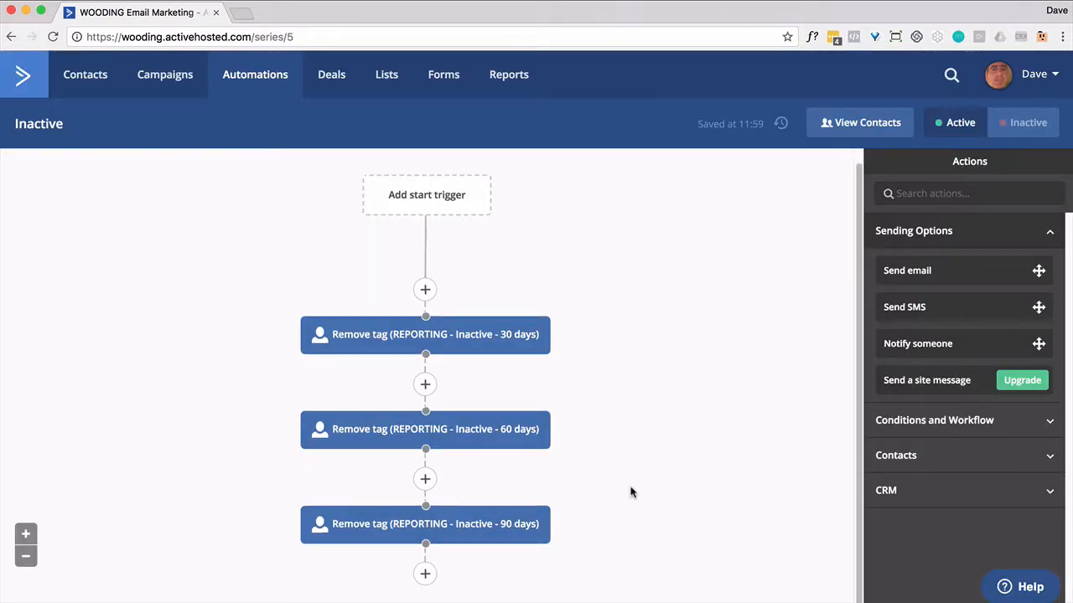
pyautogui.click(425, 573)
pyautogui.click(369, 218)
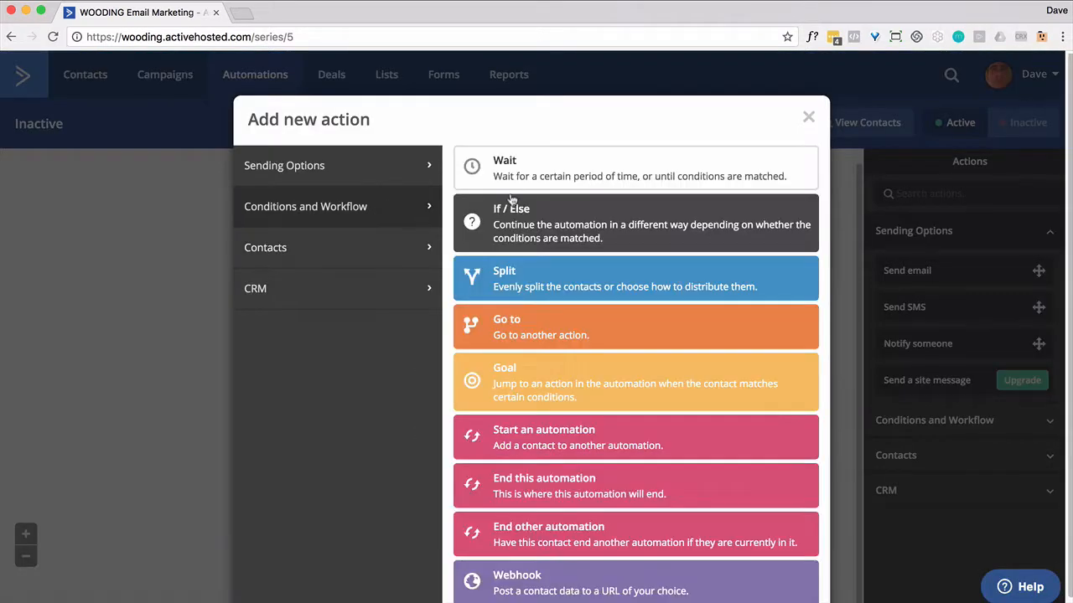
pyautogui.click(507, 169)
pyautogui.click(367, 529)
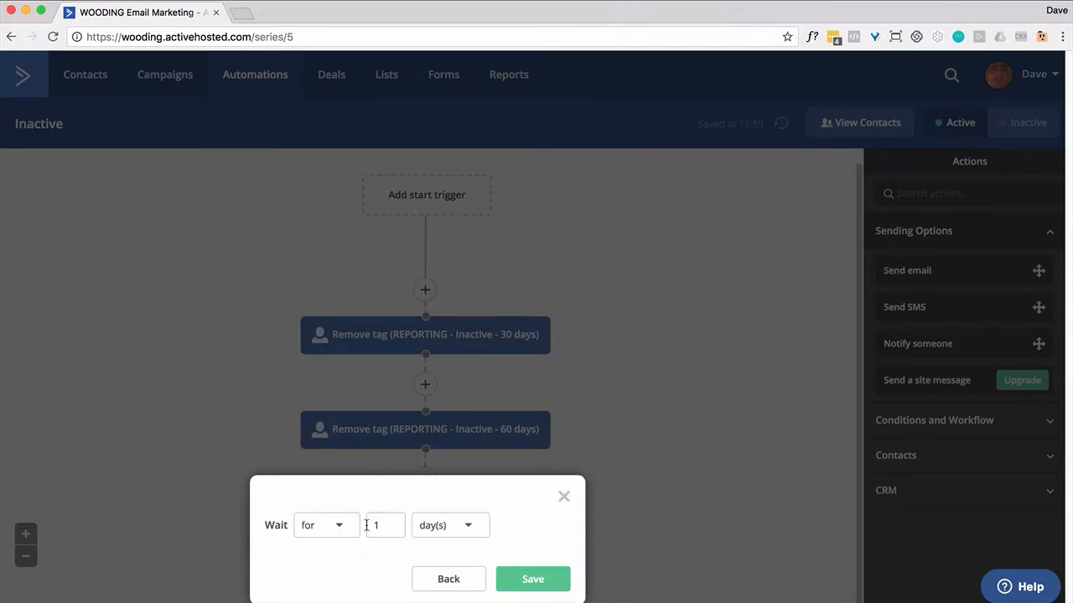
pyautogui.doubleClick(384, 526)
pyautogui.write('30')
pyautogui.click(532, 579)
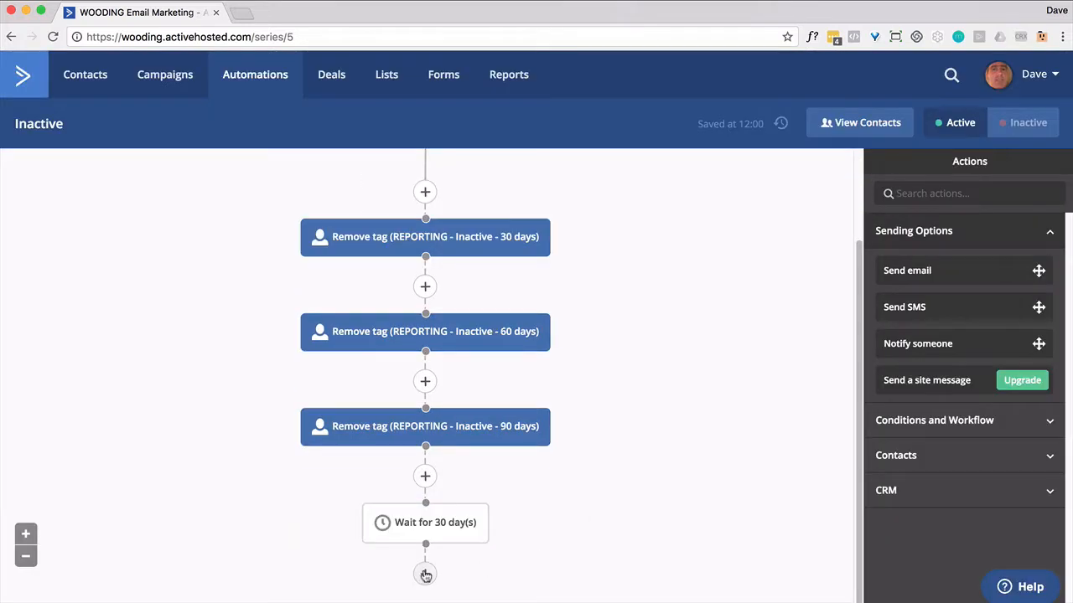
# Add an action after the 30-day wait that adds the tag "REPORTING - Inactive - 30 days" to the contact
pyautogui.click(424, 573)
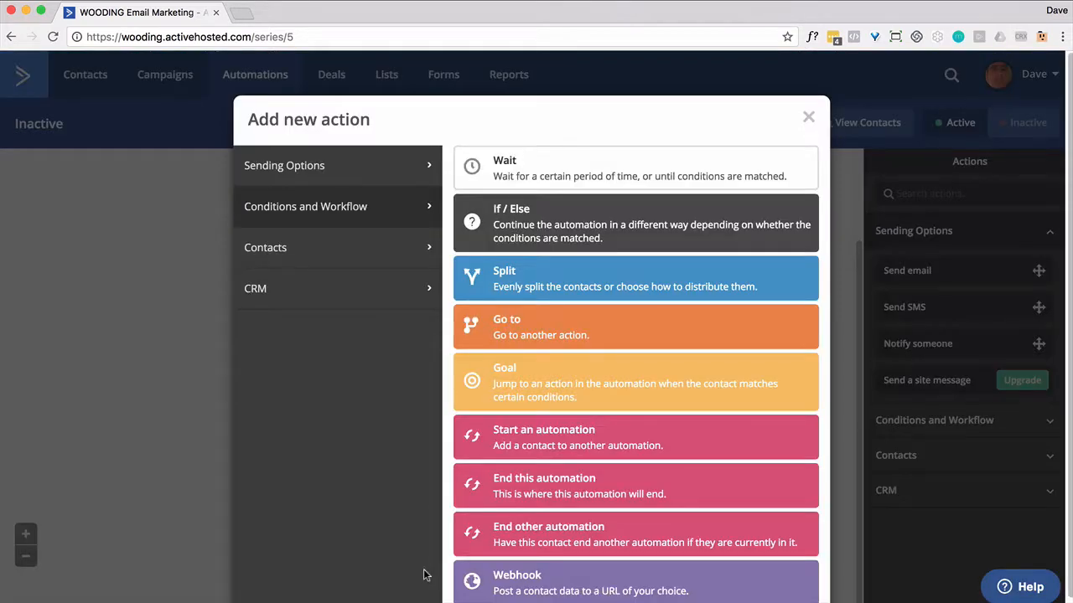
pyautogui.click(395, 256)
pyautogui.click(527, 321)
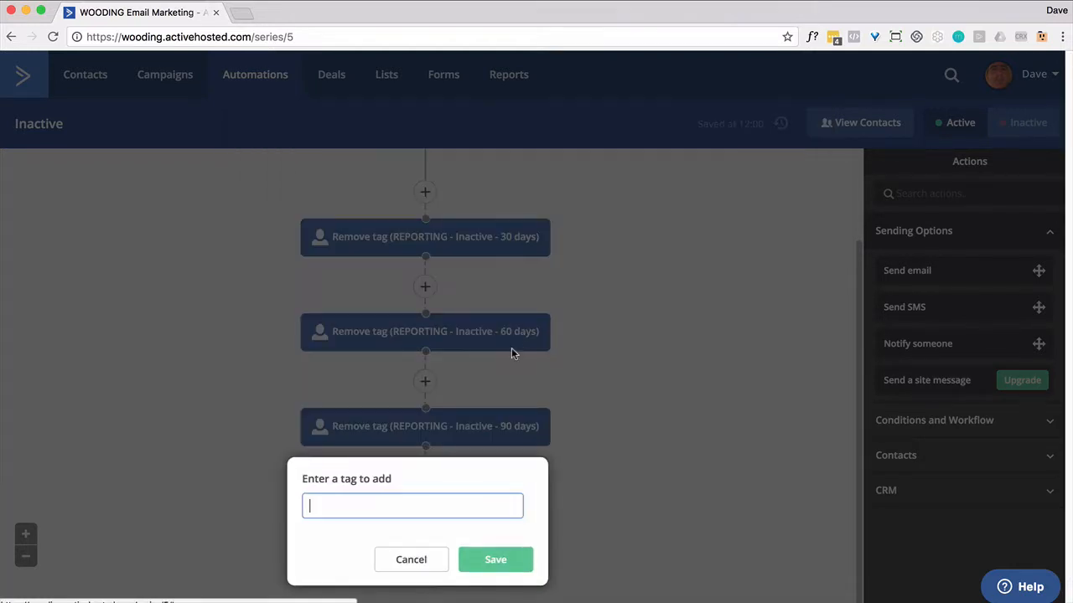
pyautogui.write('30')
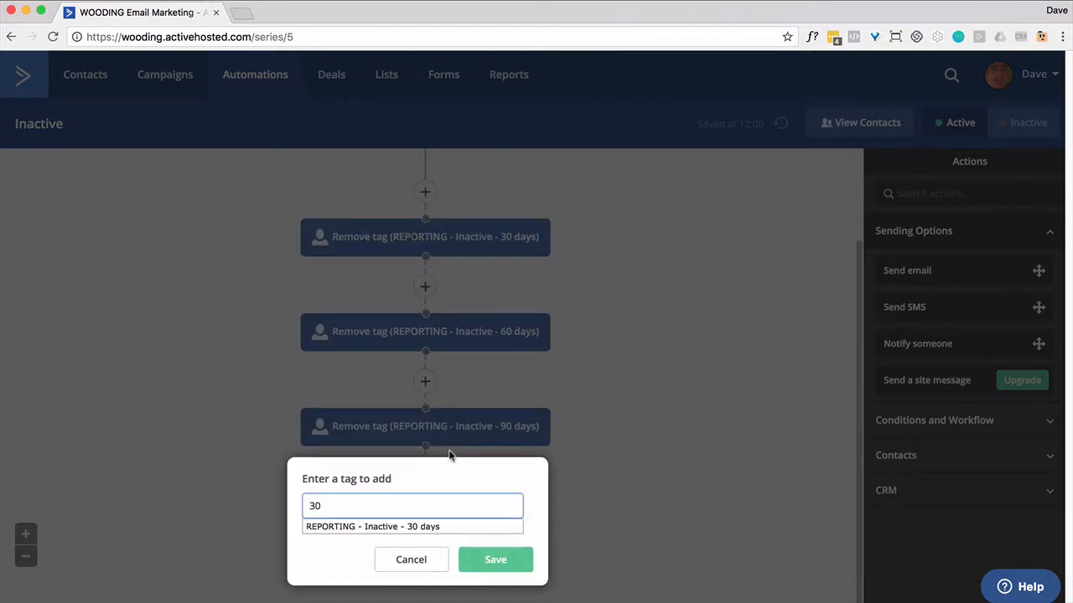
pyautogui.click(442, 529)
pyautogui.click(482, 557)
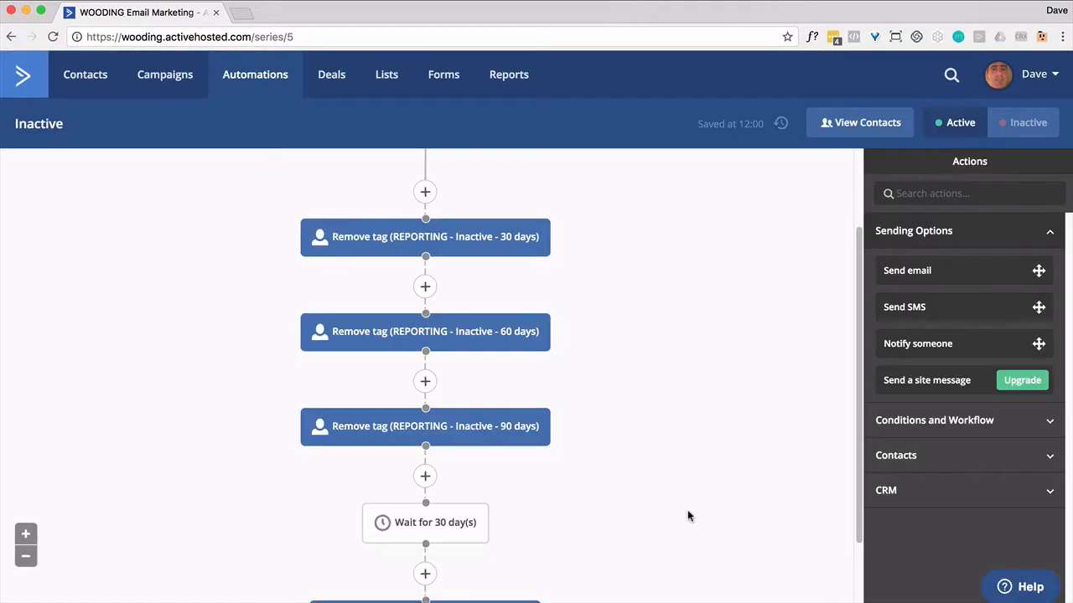
# Add another 30-day wait below the action that adds the 30 days tag
pyautogui.scroll(-2, 688, 515)
pyautogui.click(426, 575)
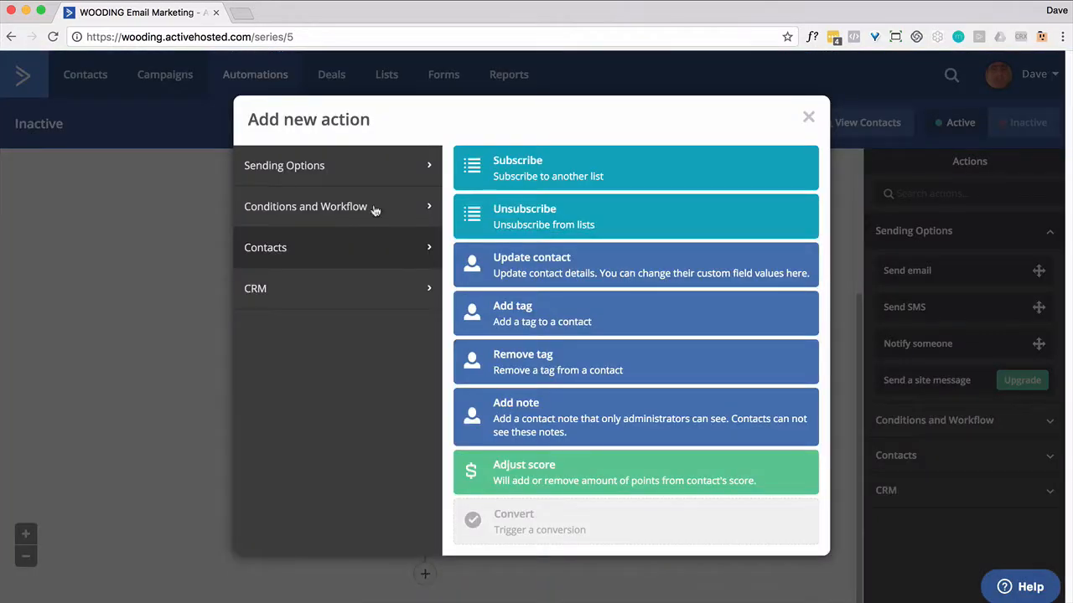
pyautogui.click(373, 209)
pyautogui.click(525, 171)
pyautogui.click(306, 528)
pyautogui.doubleClick(384, 525)
pyautogui.write('30')
pyautogui.click(555, 576)
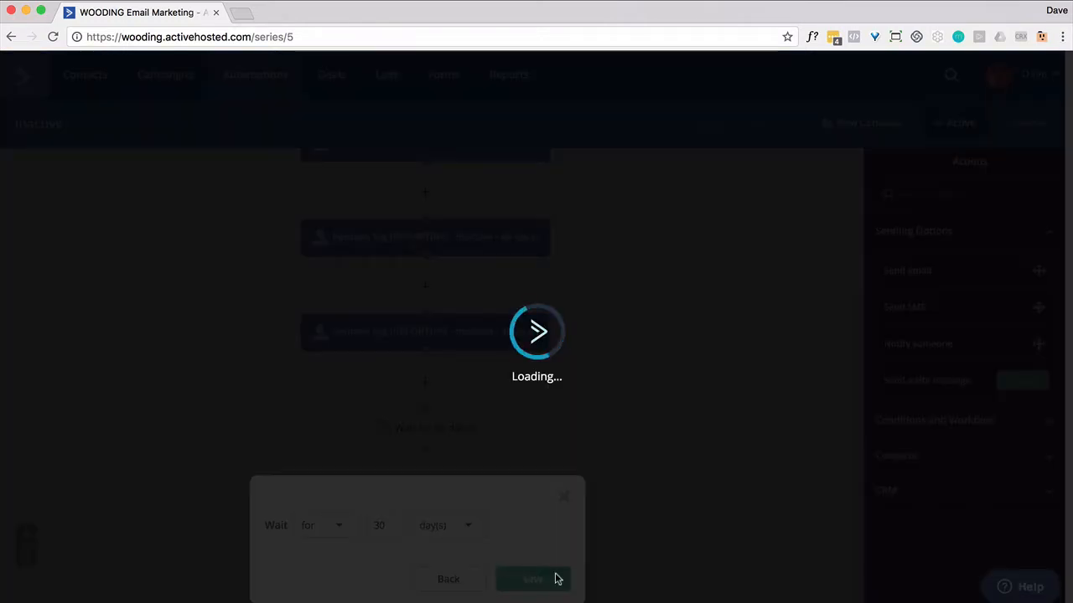
# Add an action after the second 30-day wait that adds the tag "REPORTING - Inactive - 60 days" to the contact
pyautogui.click(425, 574)
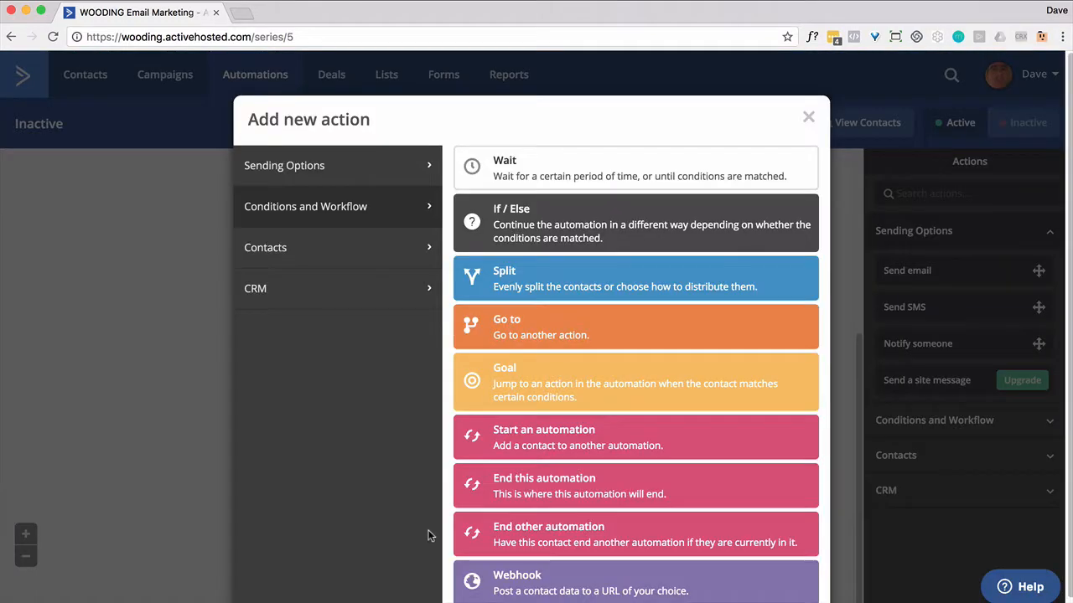
pyautogui.click(378, 255)
pyautogui.click(536, 310)
pyautogui.write('REPORTING - Inactive - 60 days')
pyautogui.click(493, 558)
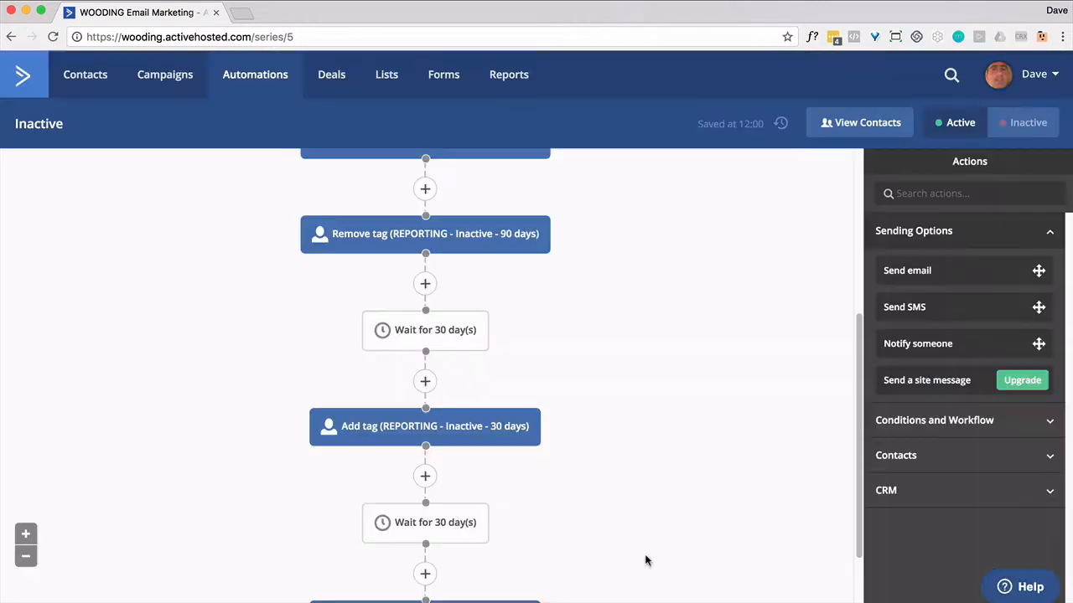
# Add a 30-day wait below the action that adds the 60 days tag
pyautogui.click(425, 575)
pyautogui.click(335, 206)
pyautogui.click(557, 170)
pyautogui.click(307, 528)
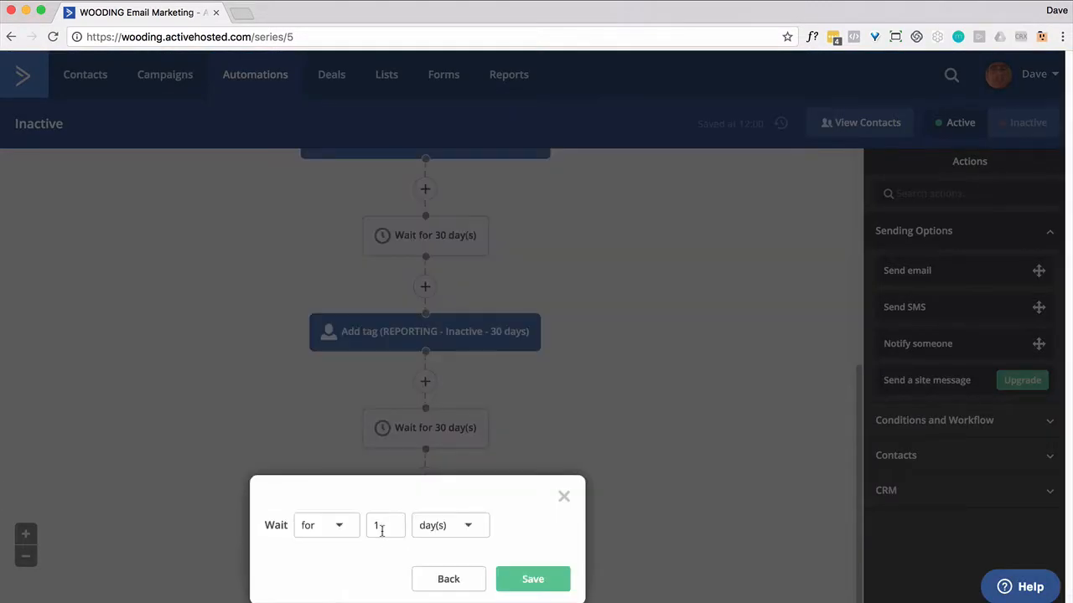
pyautogui.doubleClick(381, 530)
pyautogui.write('30')
pyautogui.click(527, 577)
# Add an action after the last wait that adds the tag "REPORTING - Inactive - 90 days" to the contact
pyautogui.click(425, 575)
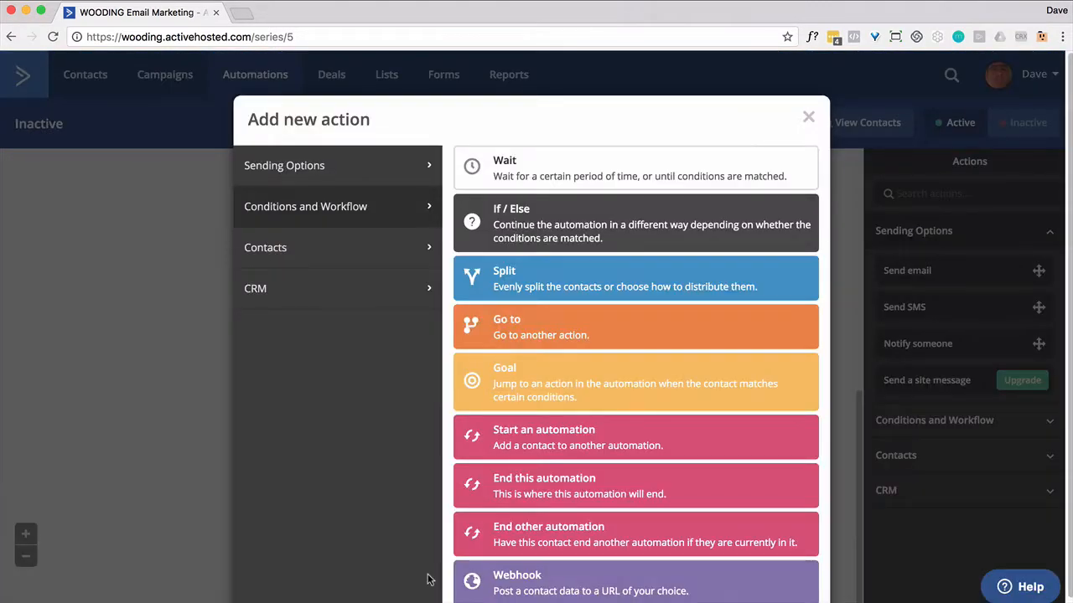
pyautogui.click(416, 244)
pyautogui.click(519, 311)
pyautogui.write('90')
pyautogui.click(411, 529)
pyautogui.click(472, 567)
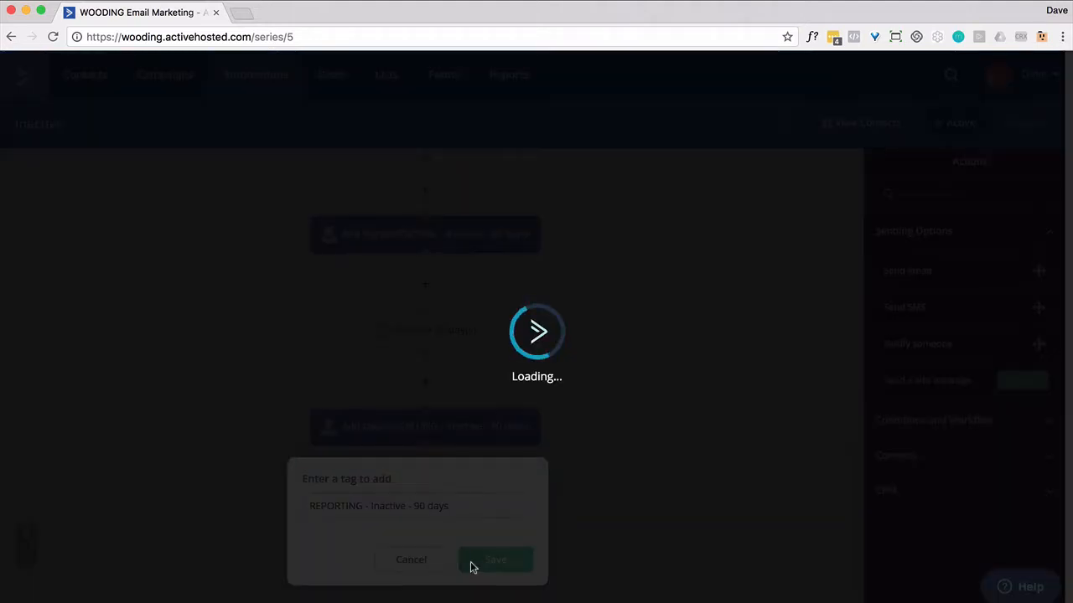
# Add a goal at the end of the automation and name it "Open or Click"
pyautogui.scroll(-1, 559, 497)
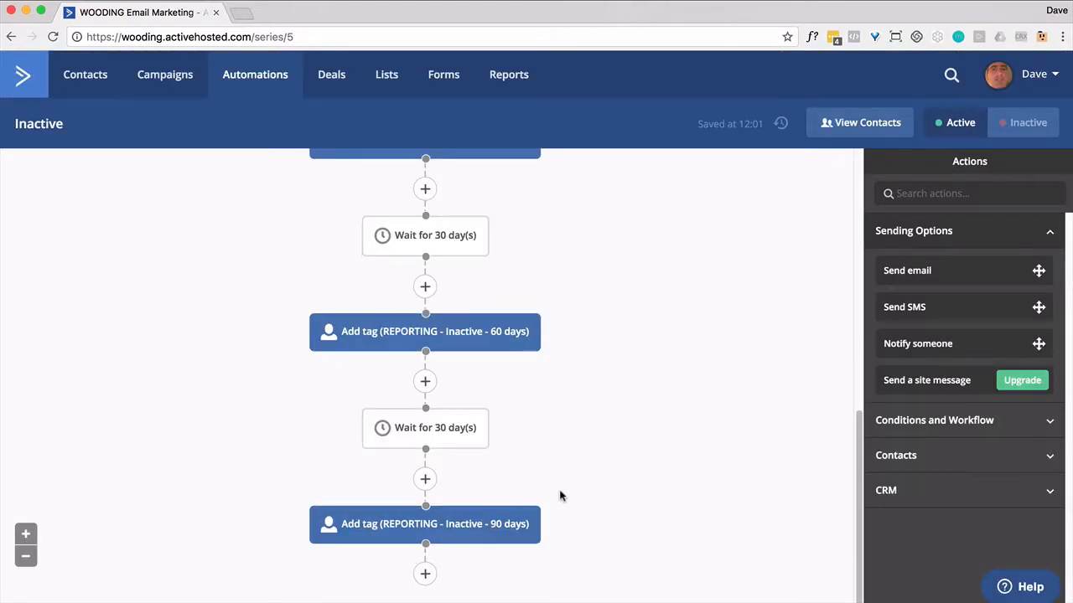
pyautogui.click(426, 575)
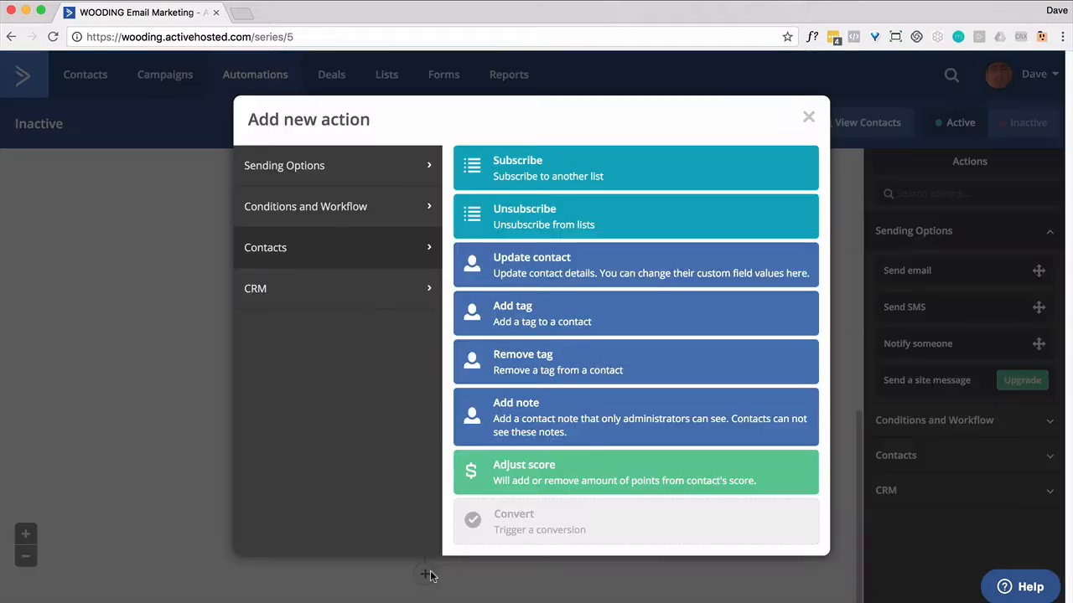
pyautogui.click(383, 211)
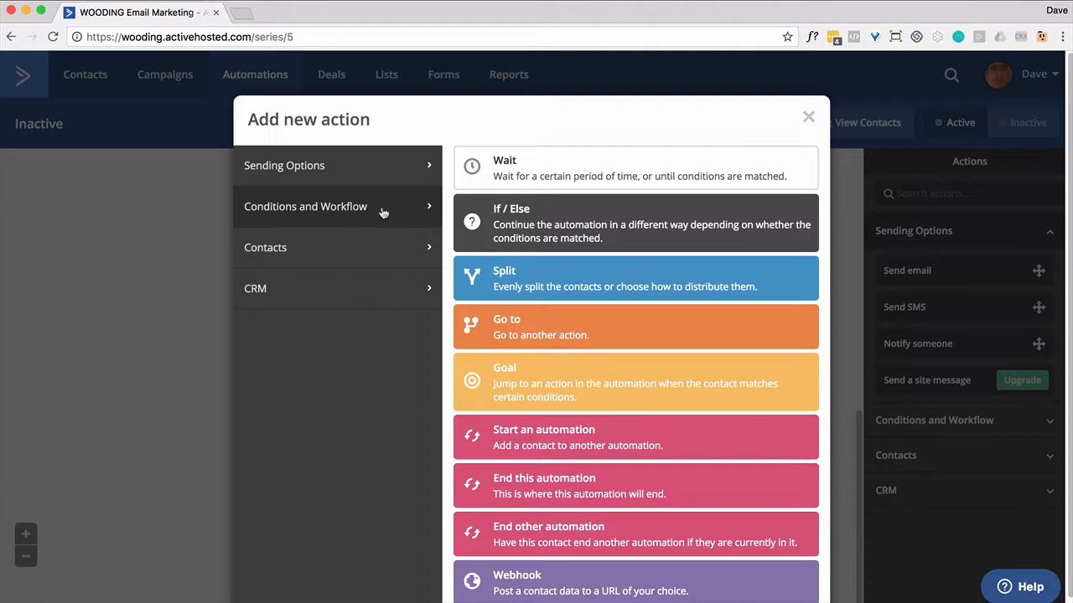
pyautogui.click(534, 379)
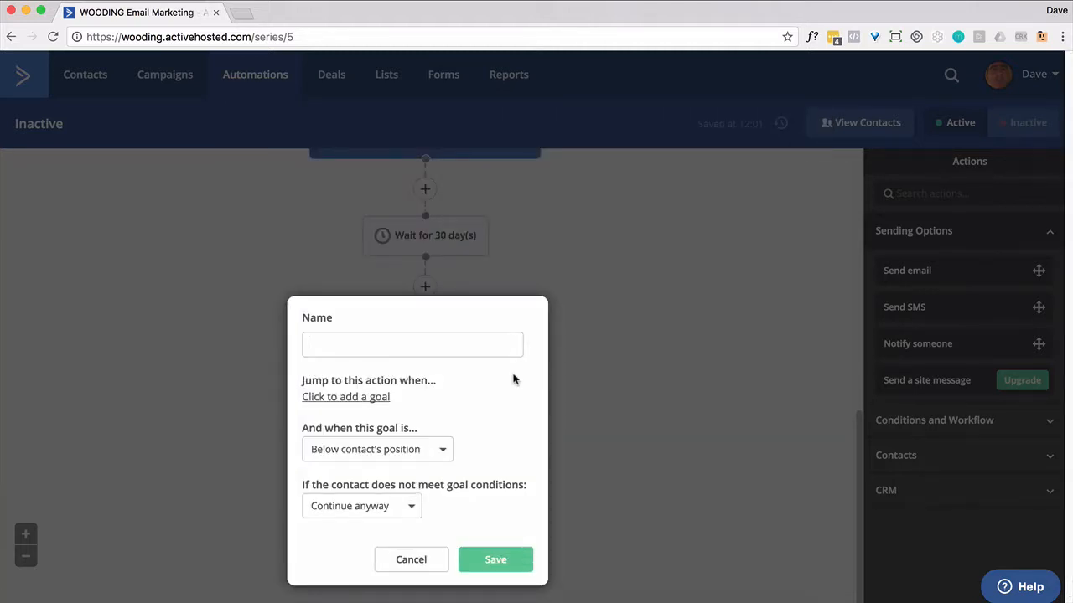
pyautogui.write('Open or Click')
# Set the goal's first condition to "Has clicked on a link" for any campaign and any link
pyautogui.click(363, 397)
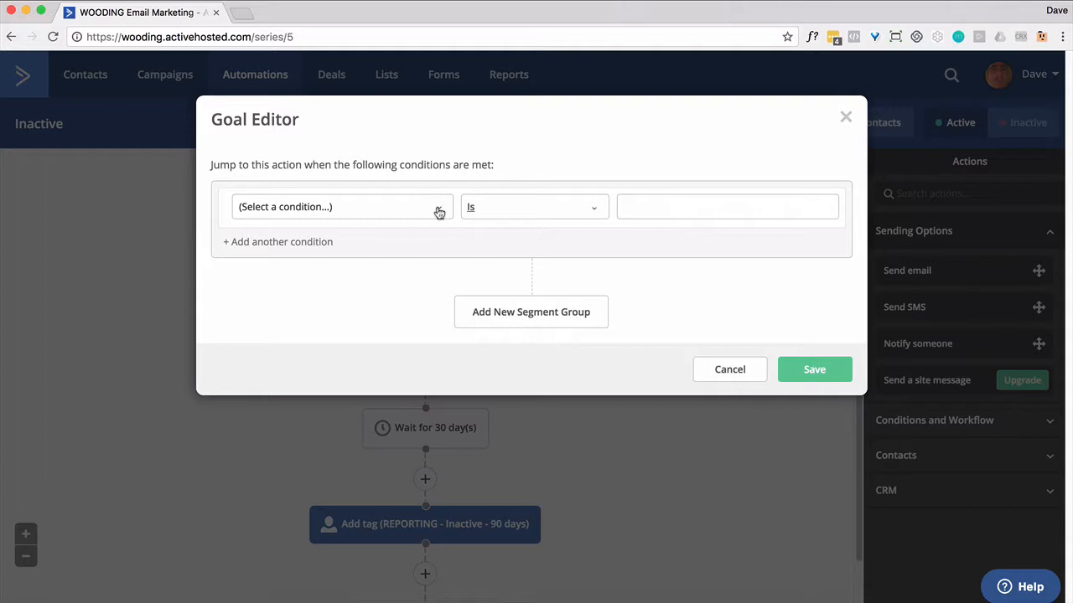
pyautogui.click(437, 208)
pyautogui.click(267, 287)
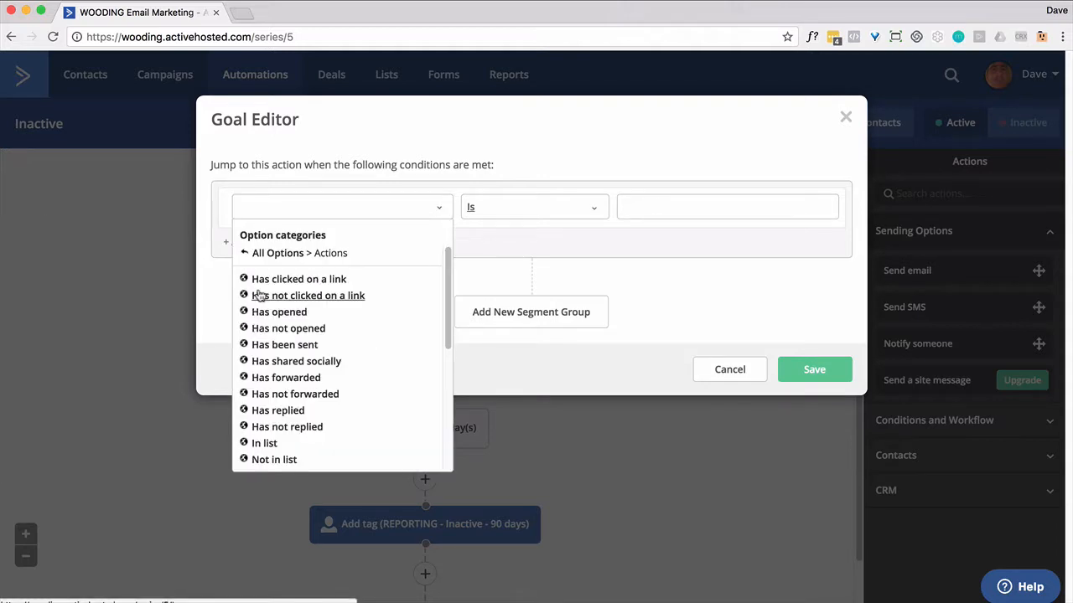
pyautogui.click(283, 281)
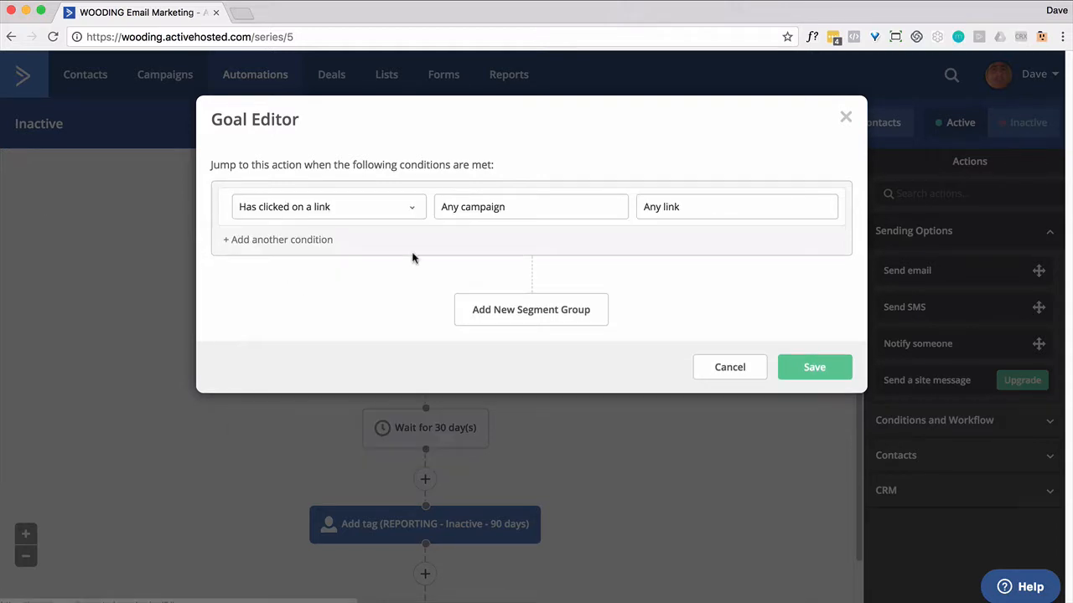
# Add an Or condition "Has opened" for any campaign or email and save the goal's conditions
pyautogui.click(275, 243)
pyautogui.click(280, 251)
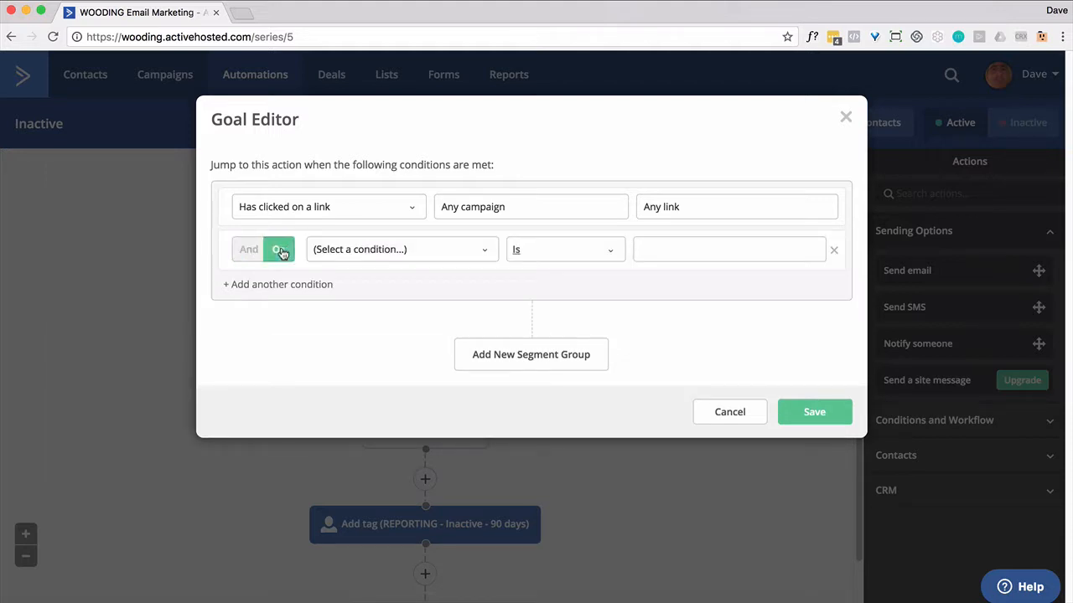
pyautogui.click(368, 256)
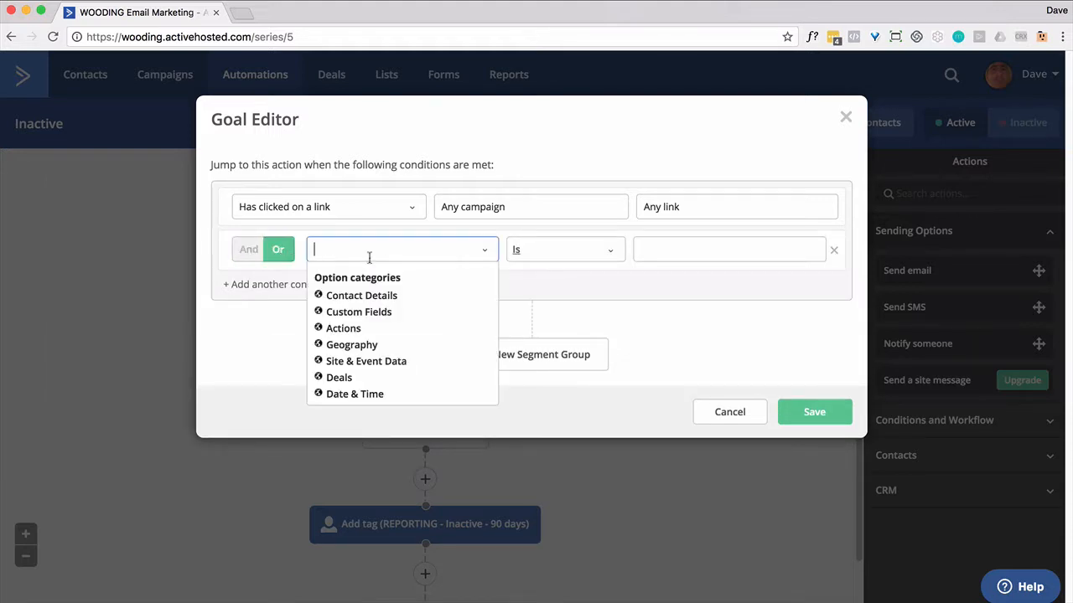
pyautogui.click(347, 329)
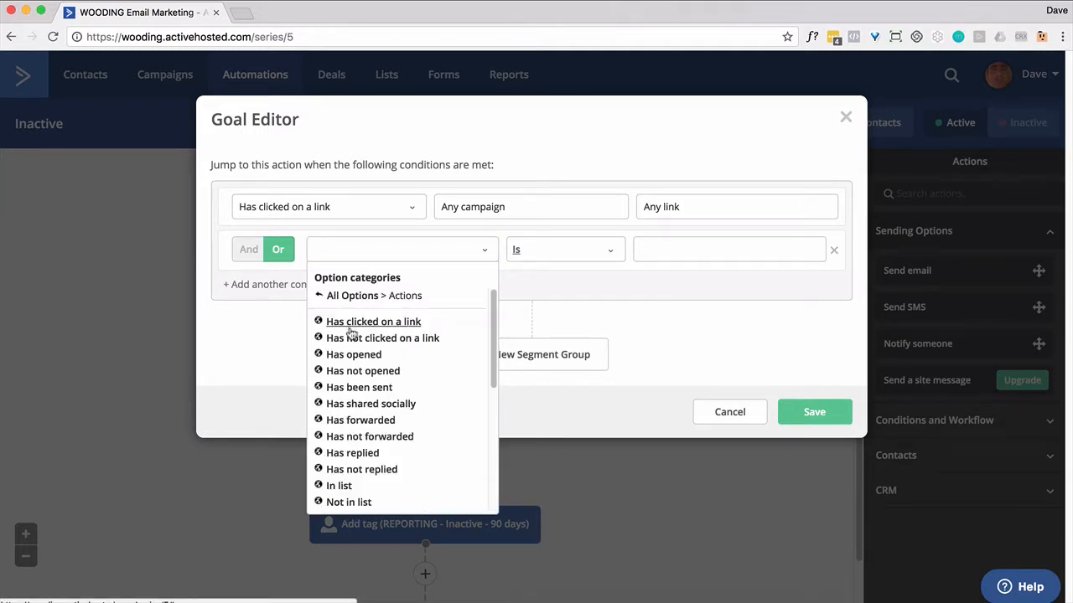
pyautogui.click(352, 355)
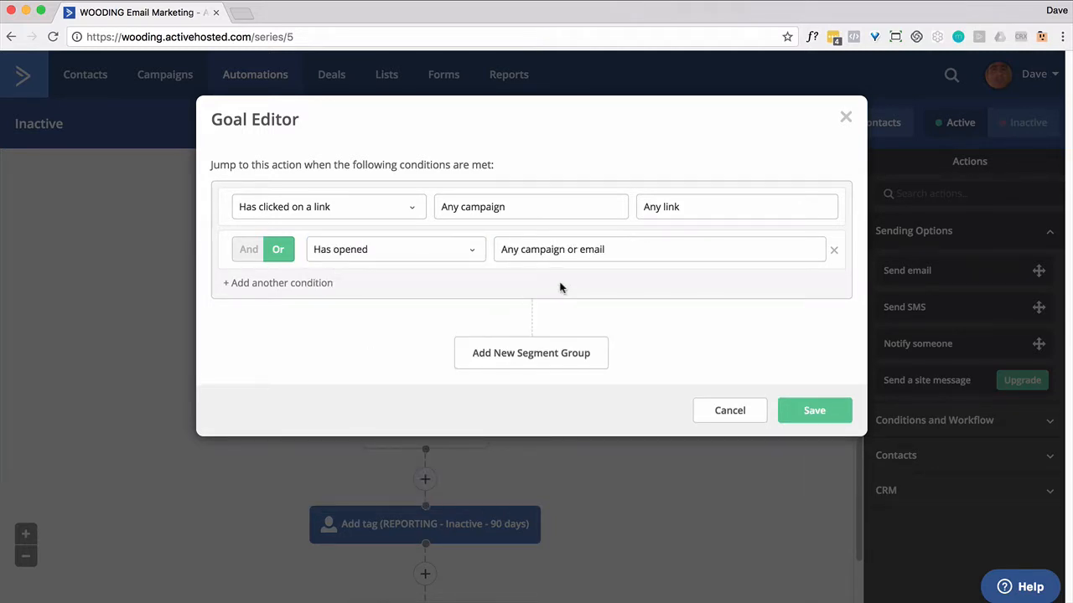
pyautogui.click(809, 413)
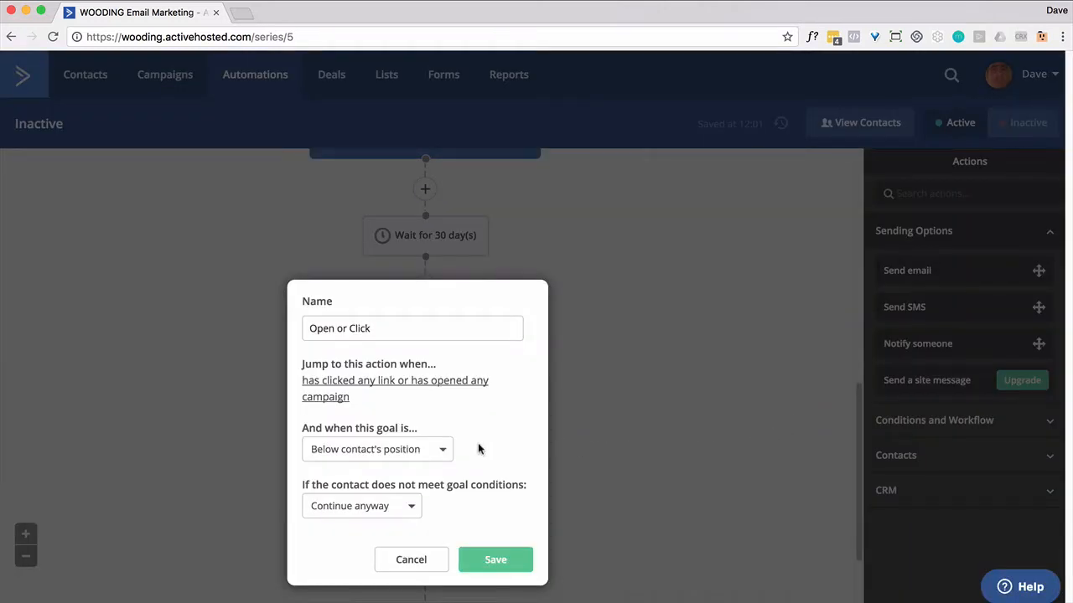
# Make contacts who do not meet the goal wait until conditions are met, and save the goal
pyautogui.click(413, 506)
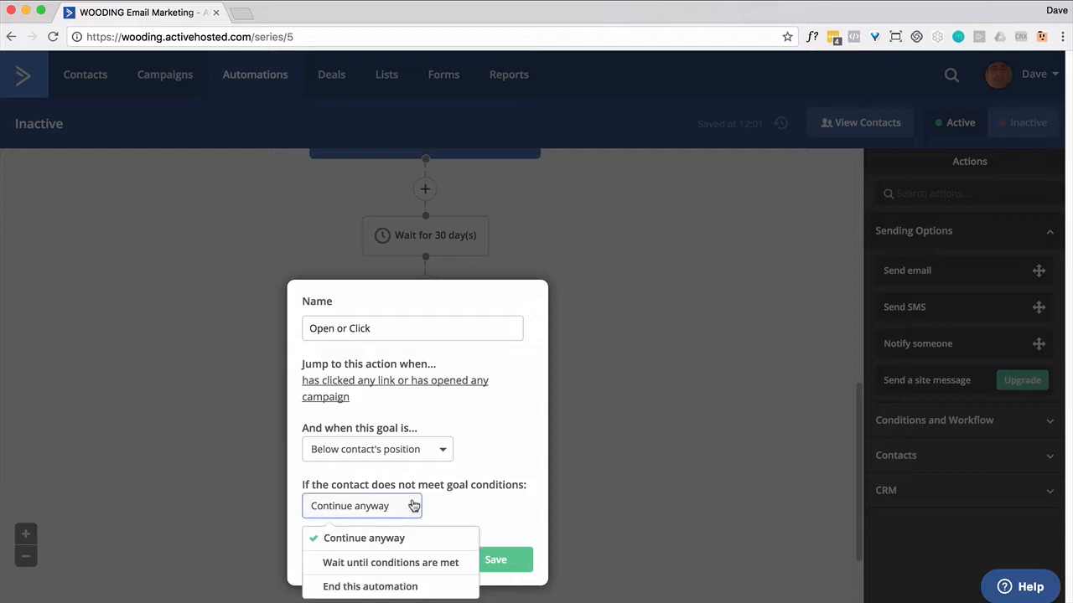
pyautogui.click(398, 562)
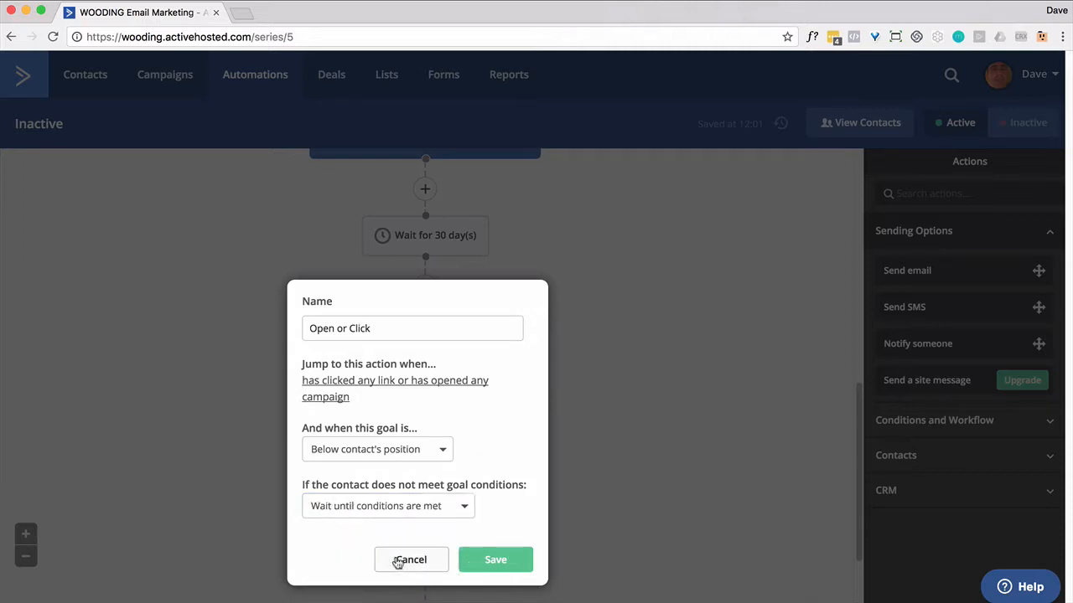
pyautogui.click(488, 568)
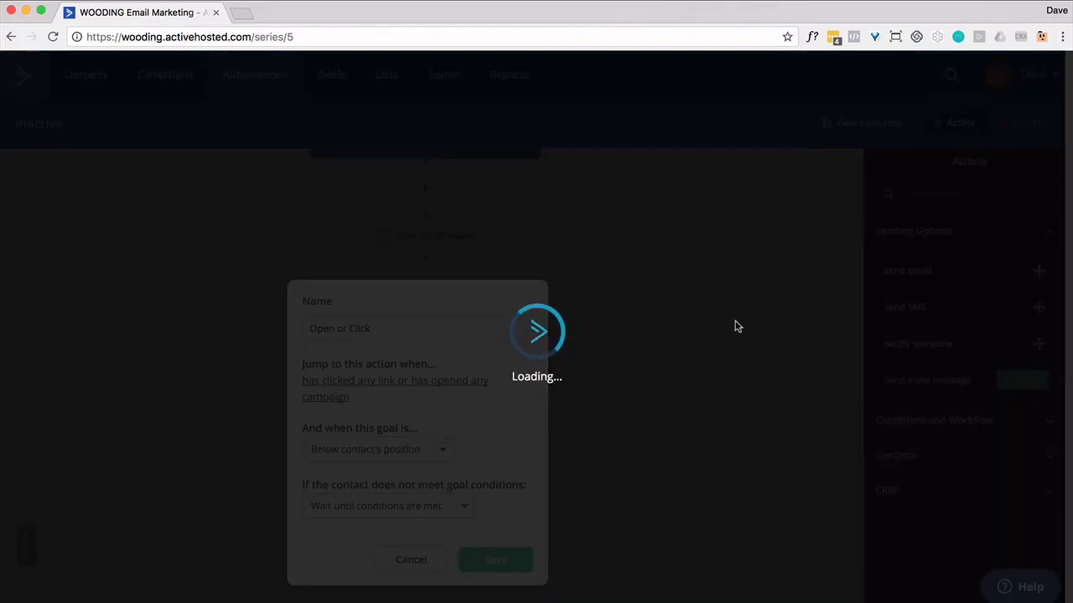
# Add a "Go to" action after the goal and connect it to the first action, which removes the 30 days tag
pyautogui.scroll(-3, 587, 327)
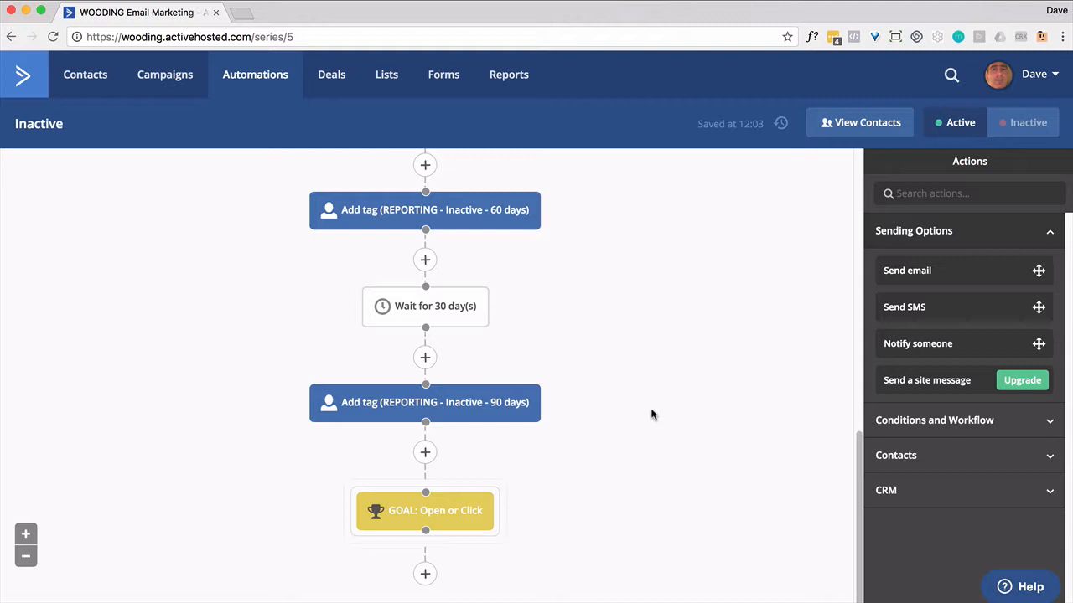
pyautogui.click(425, 574)
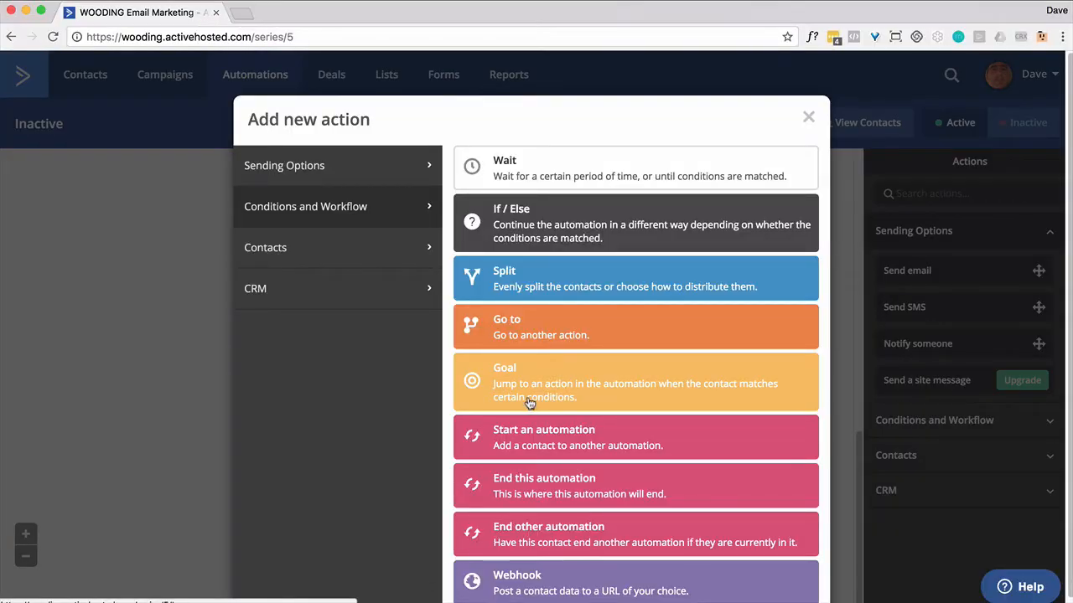
pyautogui.click(535, 335)
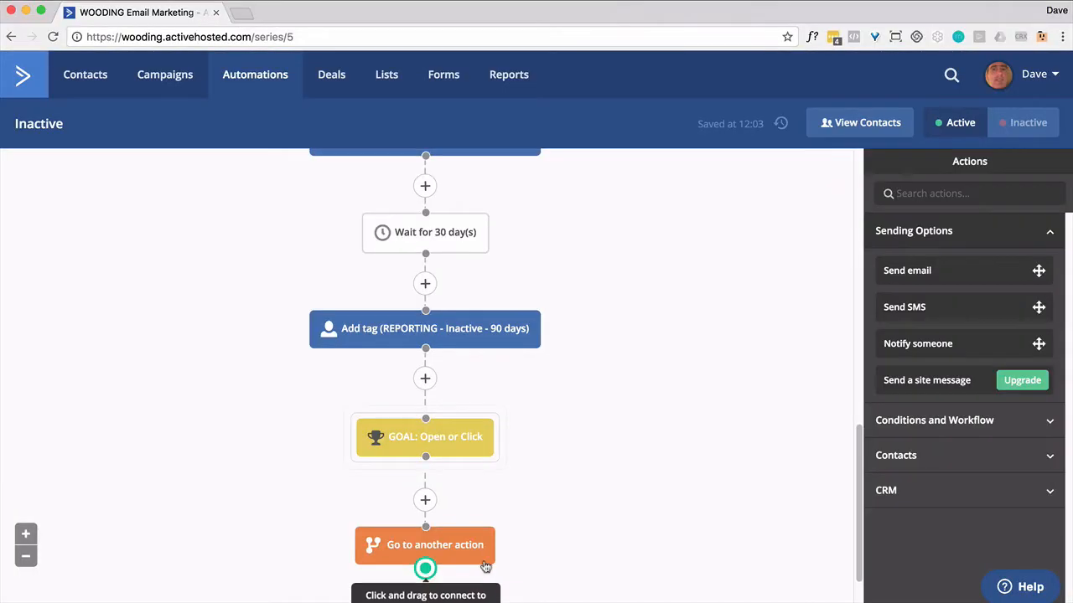
pyautogui.moveTo(425, 569); pyautogui.dragTo(426, 333)
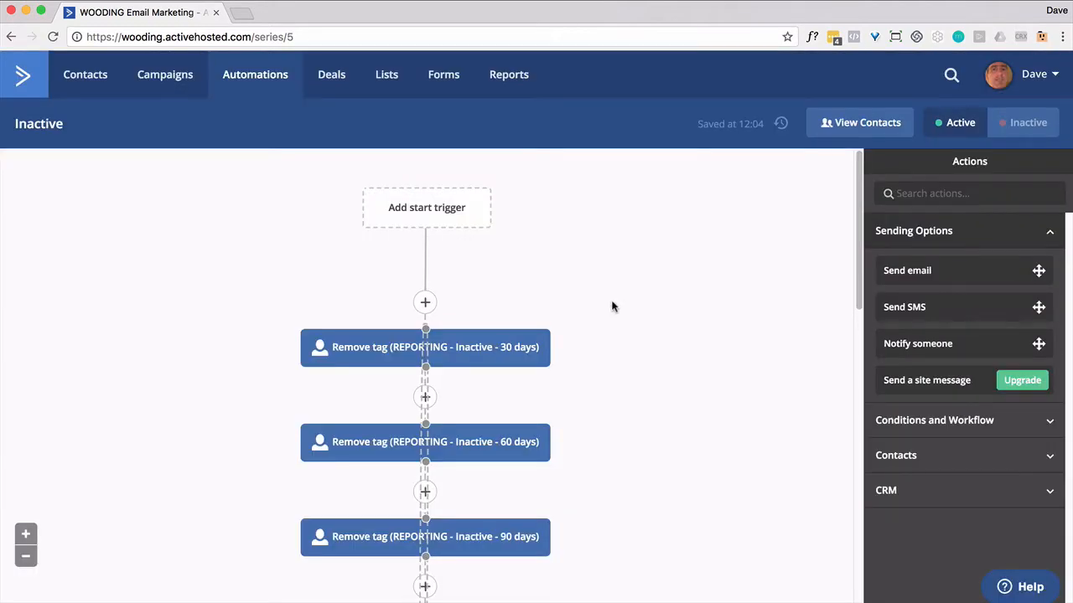
pyautogui.scroll(-10, 603, 312)
pyautogui.scroll(-2, 611, 307)
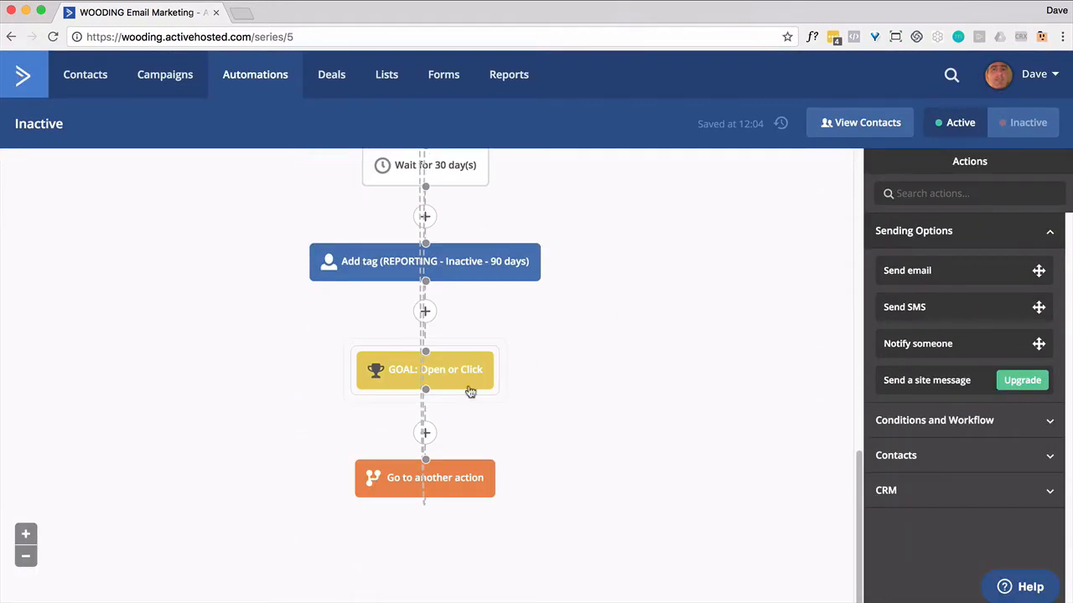
pyautogui.moveTo(452, 393)
pyautogui.scroll(5, 451, 383)
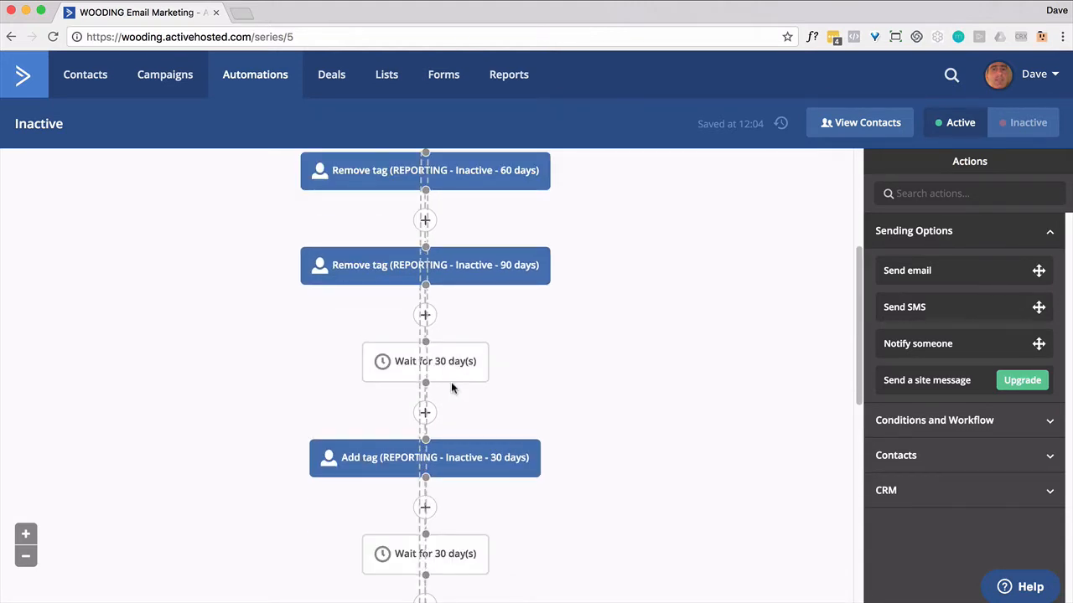